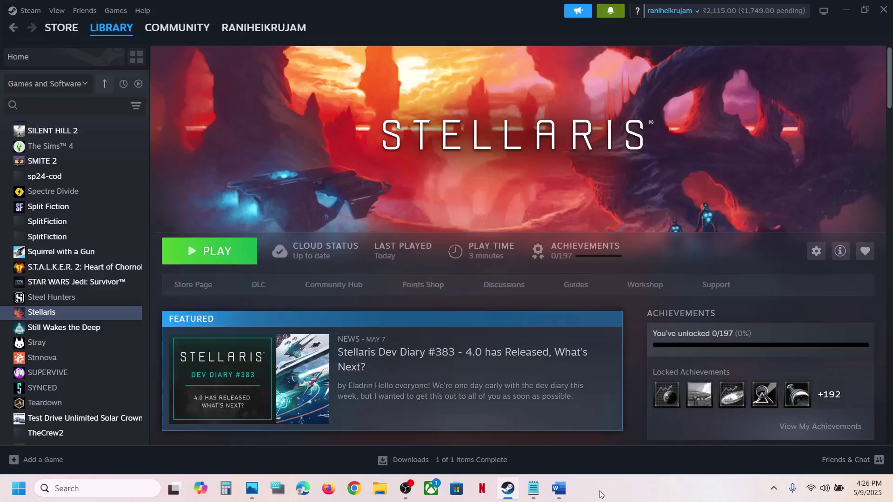
# Review the 'Skip the launcher' note in the Word document
pyautogui.click(565, 486)
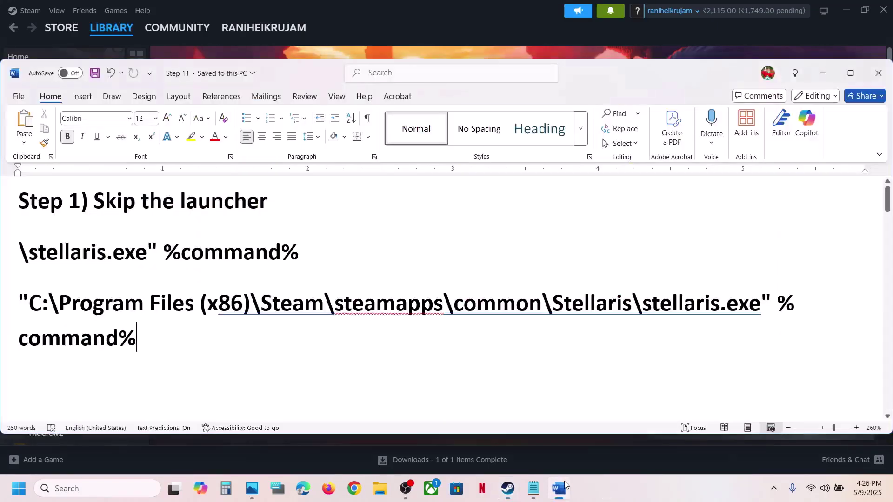
pyautogui.moveTo(101, 195); pyautogui.dragTo(269, 202)
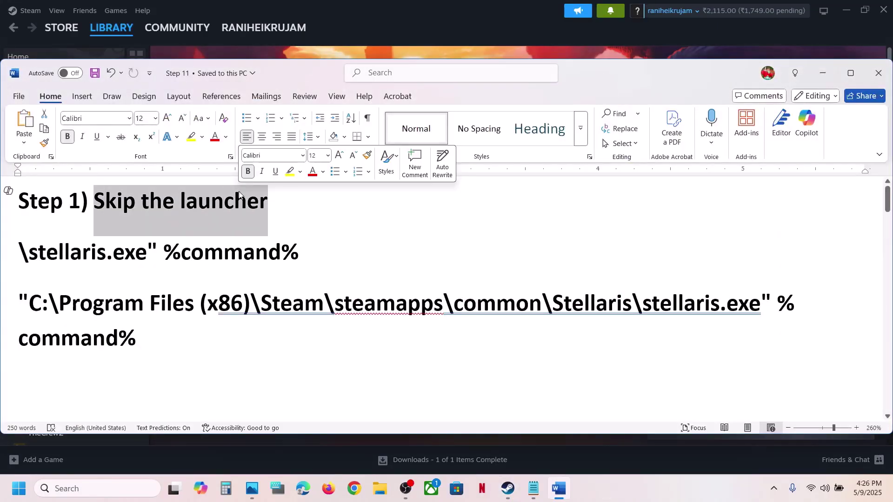
pyautogui.click(408, 30)
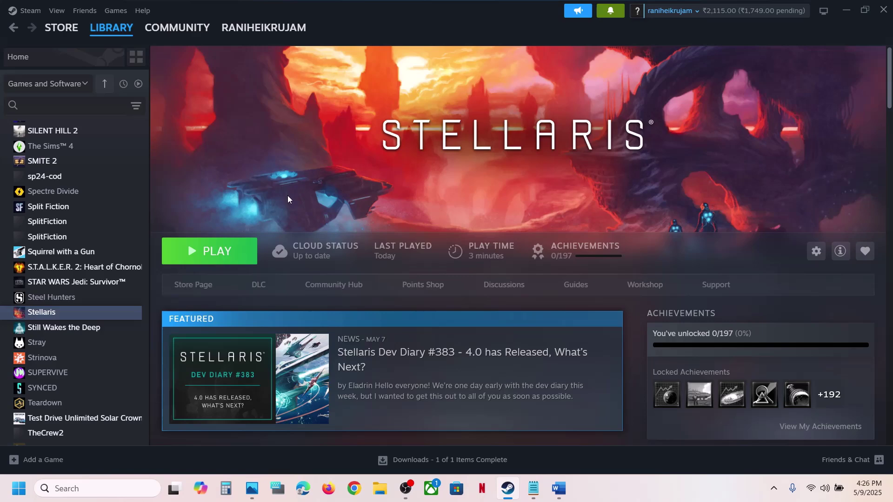
# Open Stellaris's local install folder from Steam and copy its full folder path
pyautogui.rightClick(52, 314)
pyautogui.moveTo(96, 384)
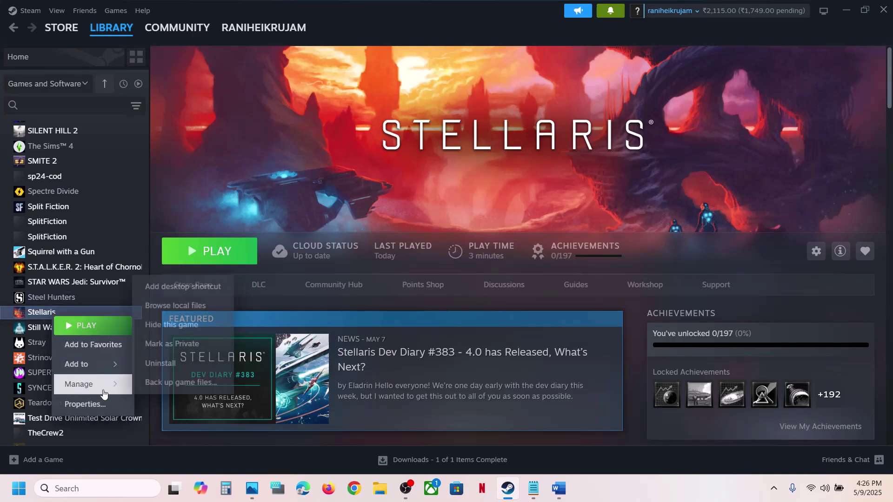
pyautogui.click(172, 307)
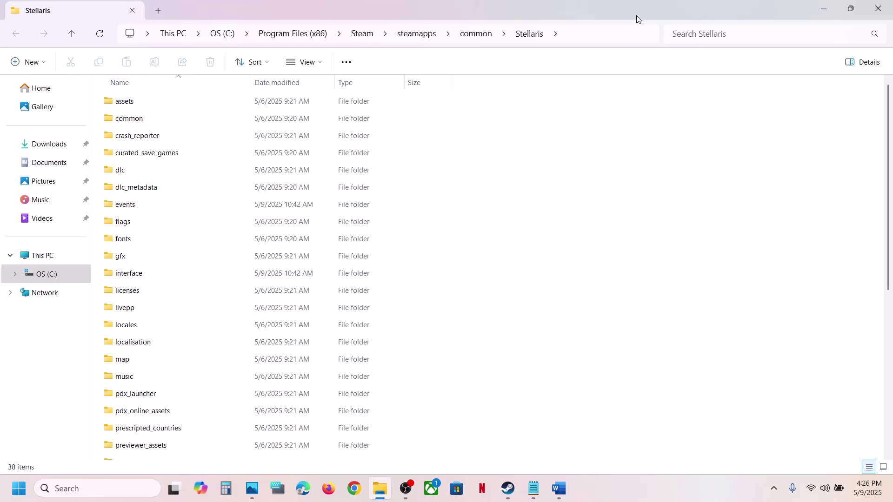
pyautogui.click(580, 37)
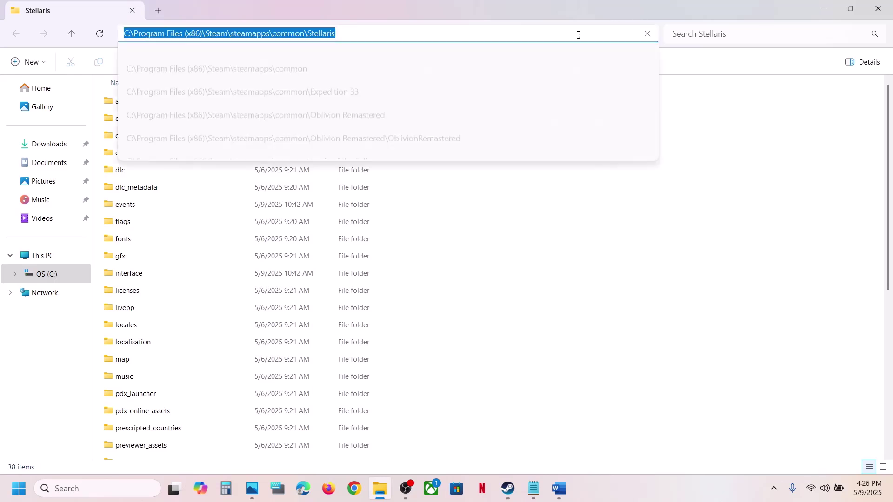
pyautogui.rightClick(254, 36)
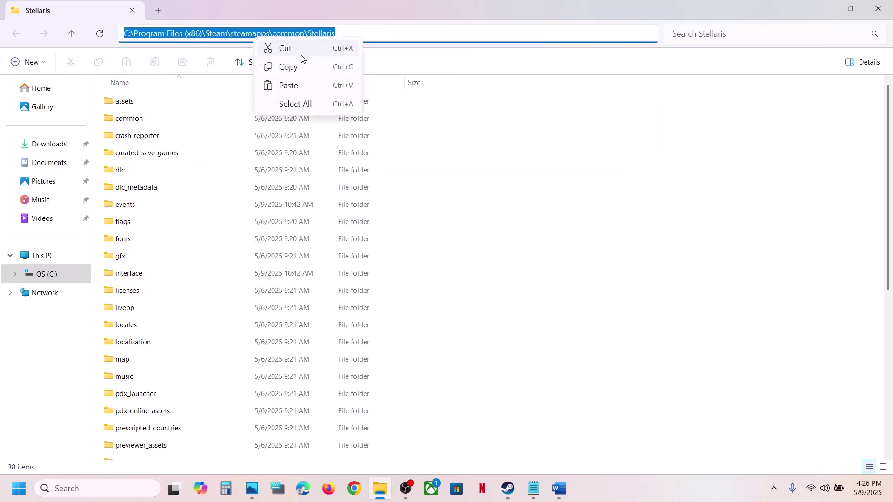
pyautogui.click(293, 68)
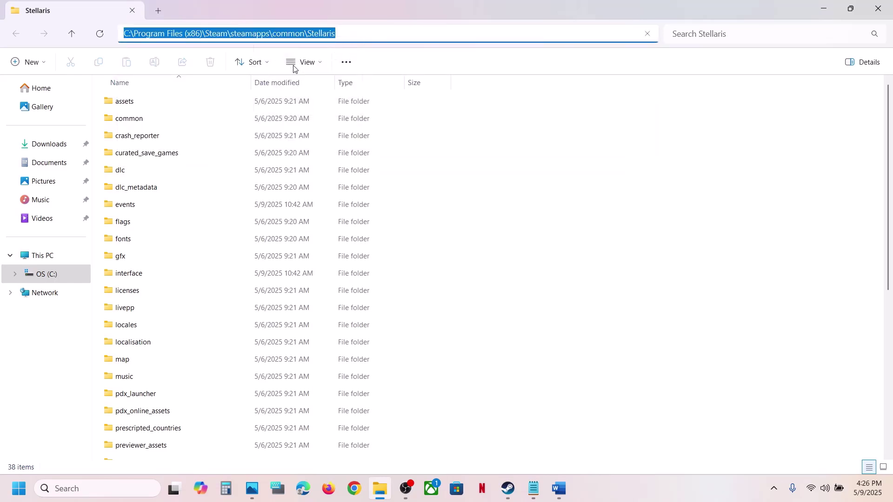
pyautogui.click(560, 488)
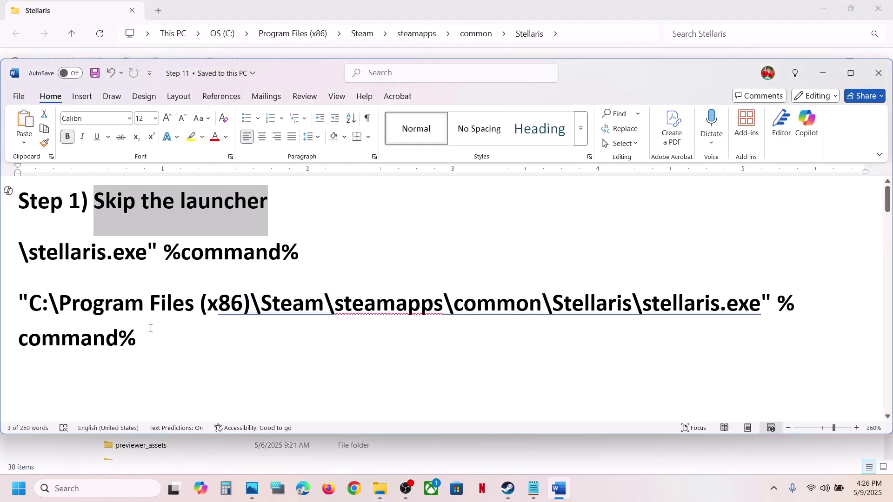
# Replace the old launch line with the Stellaris folder path plus \stellaris.exe" %command%
pyautogui.moveTo(151, 328); pyautogui.dragTo(6, 298)
pyautogui.hotkey('ctrl', 'v')
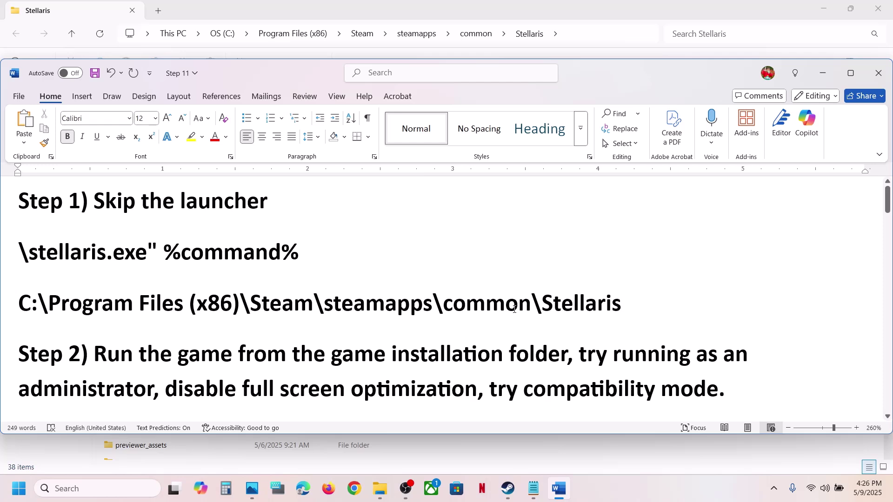
pyautogui.click(309, 243)
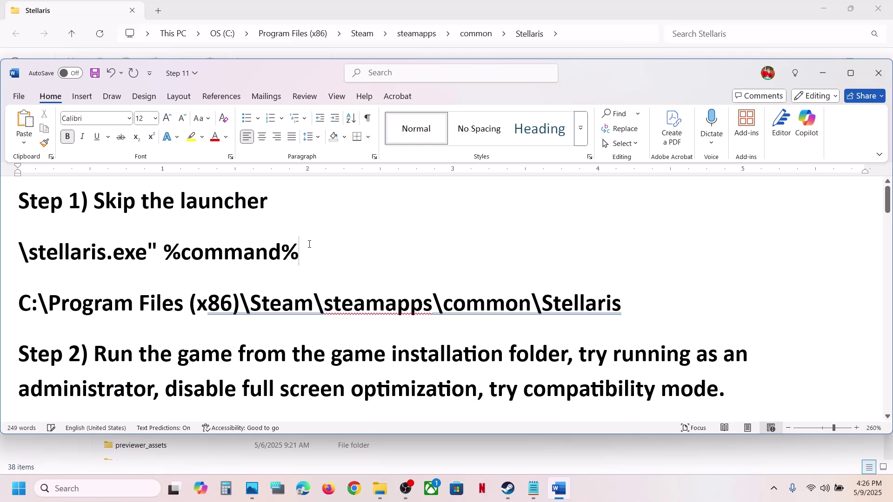
pyautogui.moveTo(304, 245); pyautogui.dragTo(15, 254)
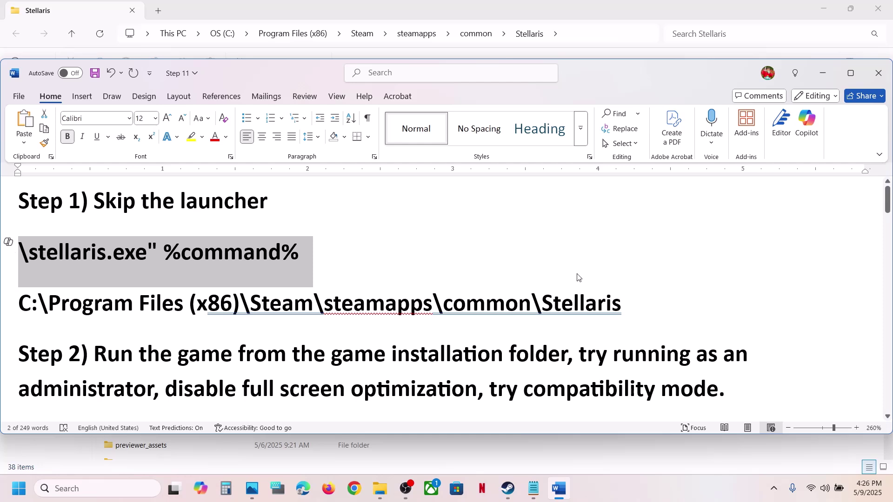
pyautogui.click(631, 305)
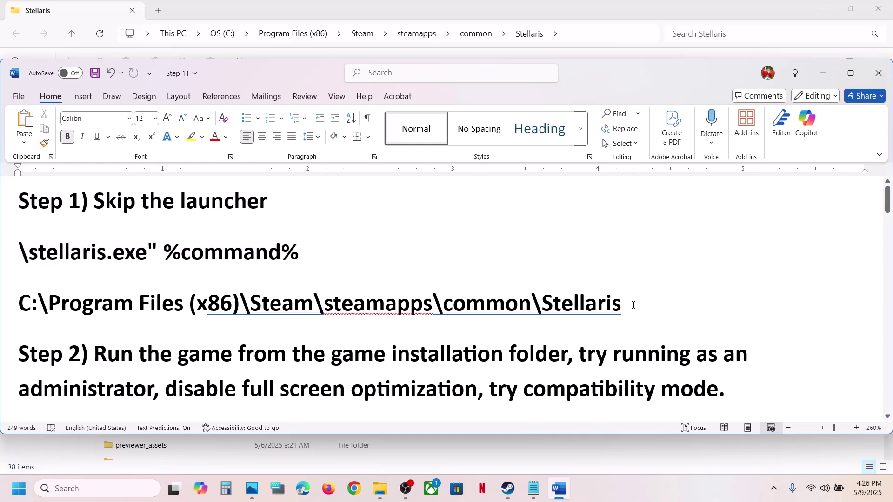
pyautogui.hotkey('ctrl', 'v')
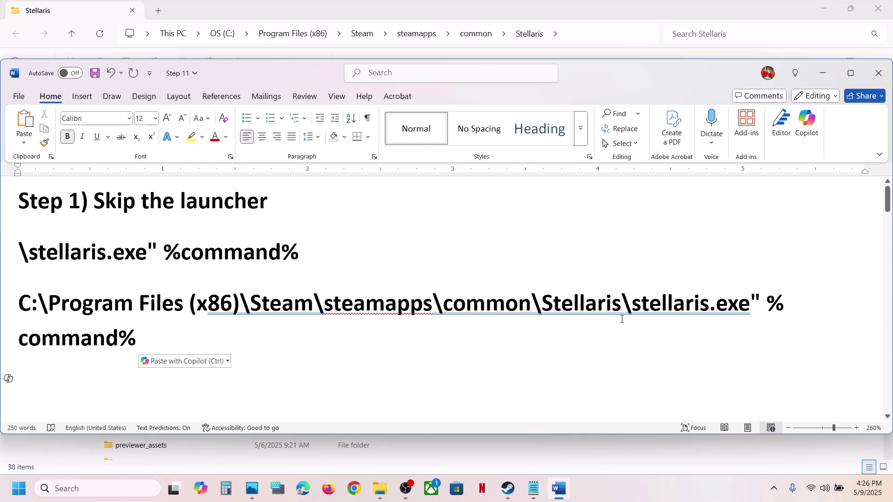
# Add an opening quotation mark before C:\ so the stellaris.exe path is quoted
pyautogui.click(757, 300)
pyautogui.hotkey('ctrl', 'shift', 'Left')
pyautogui.hotkey('ctrl', 'shift', 'Left')
pyautogui.hotkey('ctrl', 'shift', 'Left')
pyautogui.hotkey('ctrl', 'shift', 'Left')
pyautogui.hotkey('ctrl', 'shift', 'Left')
pyautogui.hotkey('ctrl', 'shift', 'Left')
pyautogui.hotkey('ctrl', 'shift', 'Left')
pyautogui.click(757, 297)
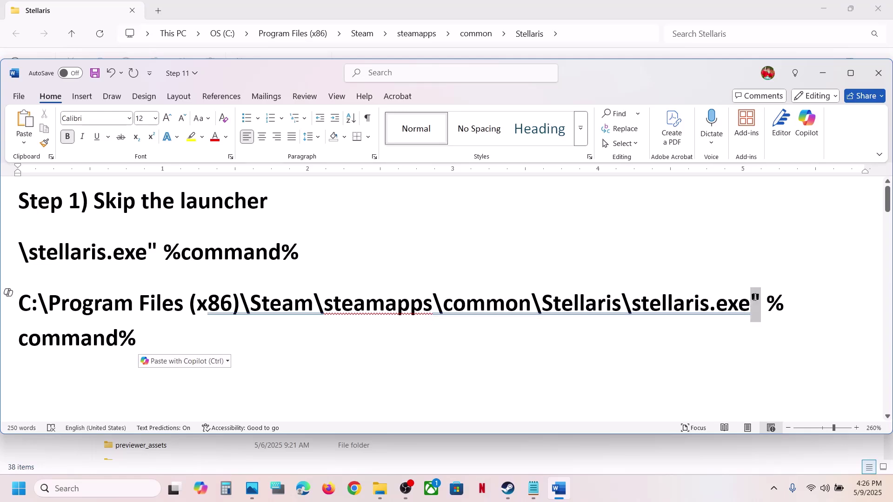
pyautogui.hotkey('ctrl', 'shift', 'Left')
pyautogui.hotkey('ctrl', 'shift', 'Left')
pyautogui.hotkey('ctrl', 'shift', 'Left')
pyautogui.hotkey('ctrl', 'shift', 'Left')
pyautogui.hotkey('ctrl', 'shift', 'Left')
pyautogui.hotkey('ctrl', 'shift', 'Left')
pyautogui.hotkey('ctrl', 'shift', 'Left')
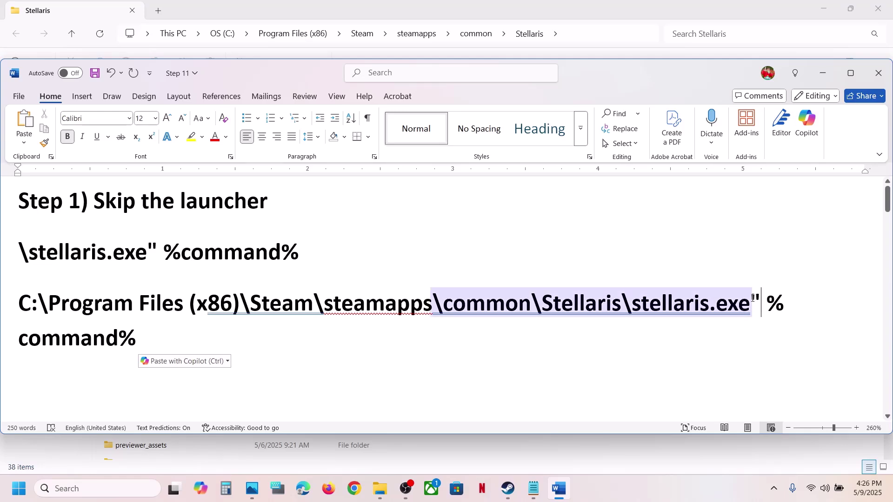
pyautogui.click(762, 299)
pyautogui.hotkey('shift', 'Left')
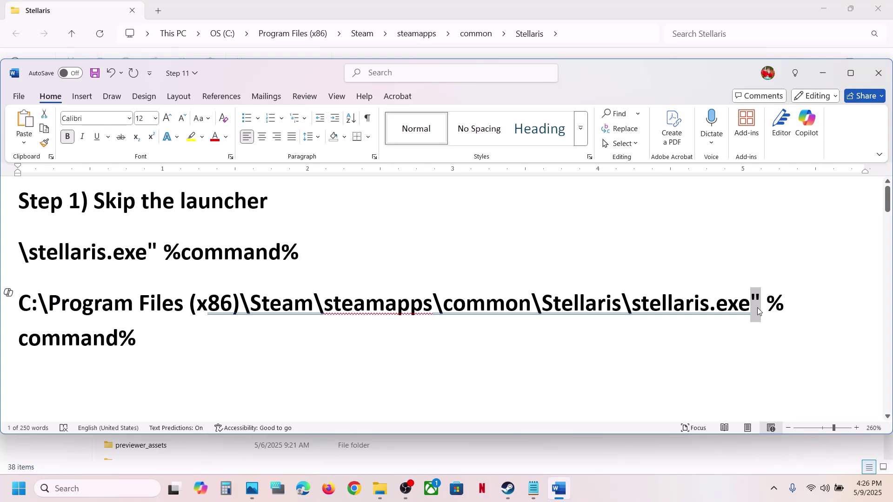
pyautogui.click(21, 304)
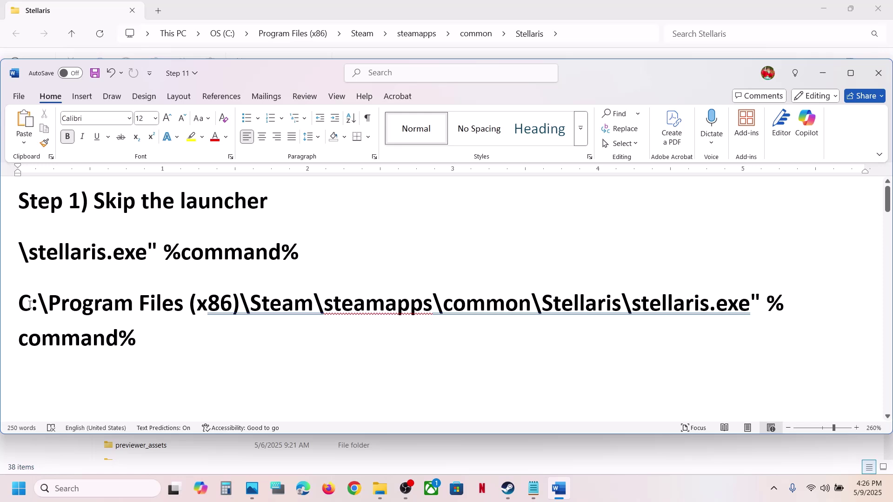
pyautogui.hotkey('ctrl', 'v')
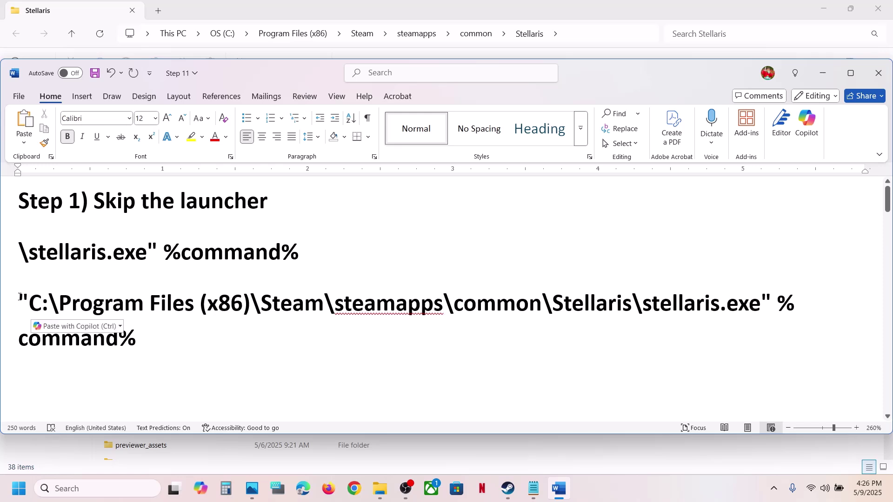
pyautogui.hotkey('shift', 'Left')
pyautogui.moveTo(446, 304)
pyautogui.mouseDown()
pyautogui.moveTo(762, 301)
pyautogui.moveTo(443, 303)
pyautogui.mouseUp()
pyautogui.click(771, 302)
pyautogui.click(772, 301)
pyautogui.click(771, 302)
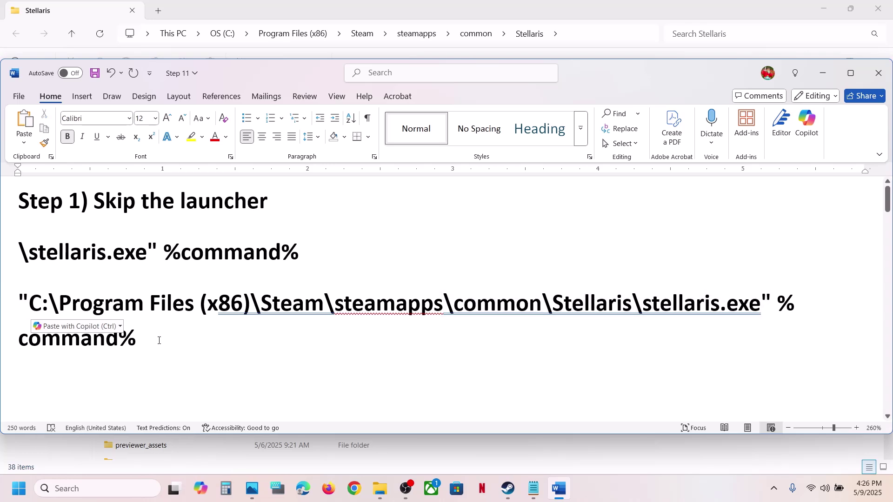
# Copy the complete quoted launch line through %command%
pyautogui.moveTo(159, 340); pyautogui.dragTo(36, 307)
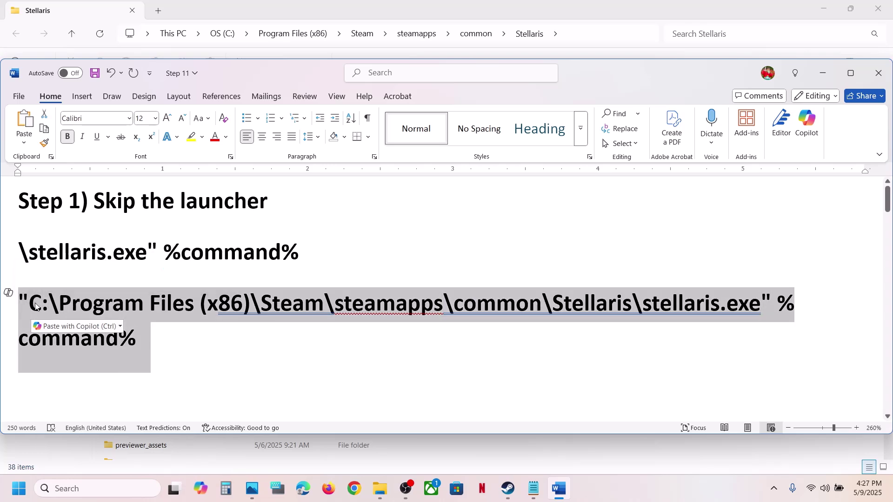
pyautogui.rightClick(36, 307)
pyautogui.click(65, 120)
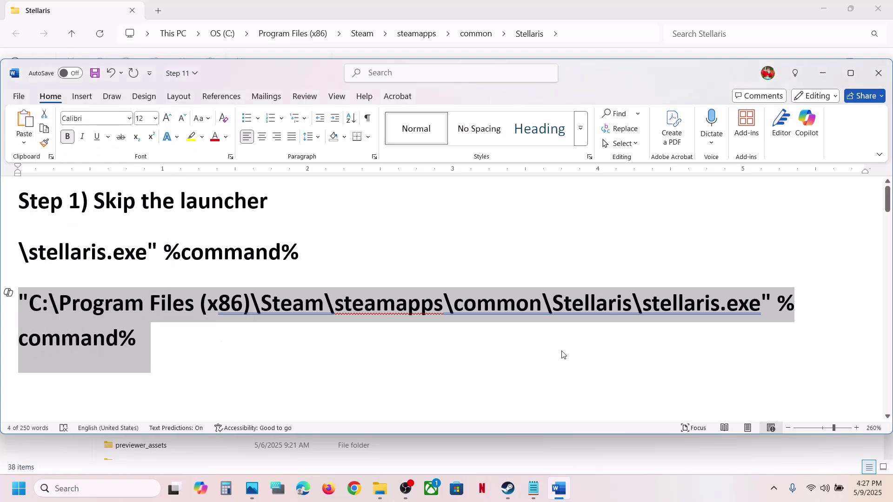
pyautogui.click(508, 488)
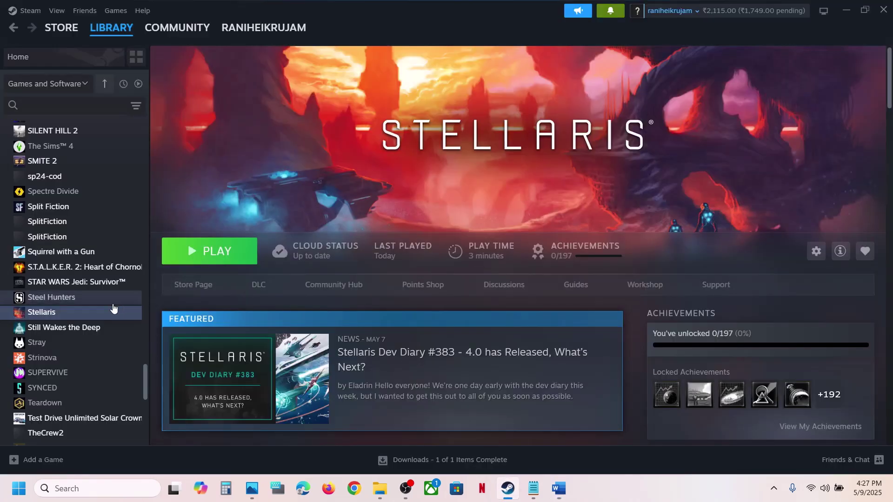
# Paste the quoted stellaris.exe %command% line into Stellaris's Steam launch options
pyautogui.rightClick(87, 313)
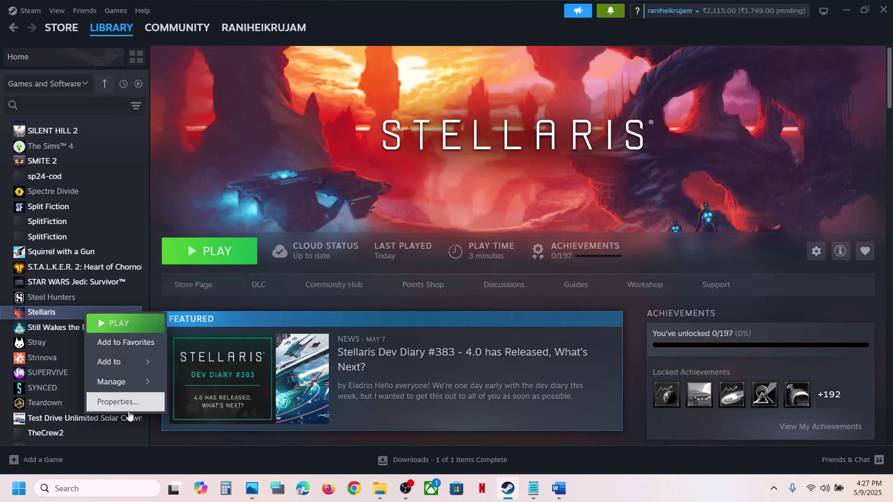
pyautogui.click(129, 411)
pyautogui.click(430, 261)
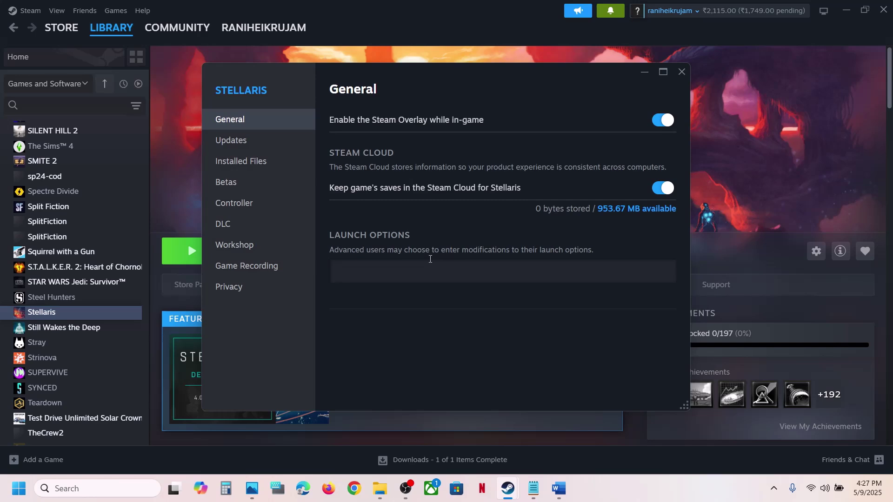
pyautogui.hotkey('ctrl', 'v')
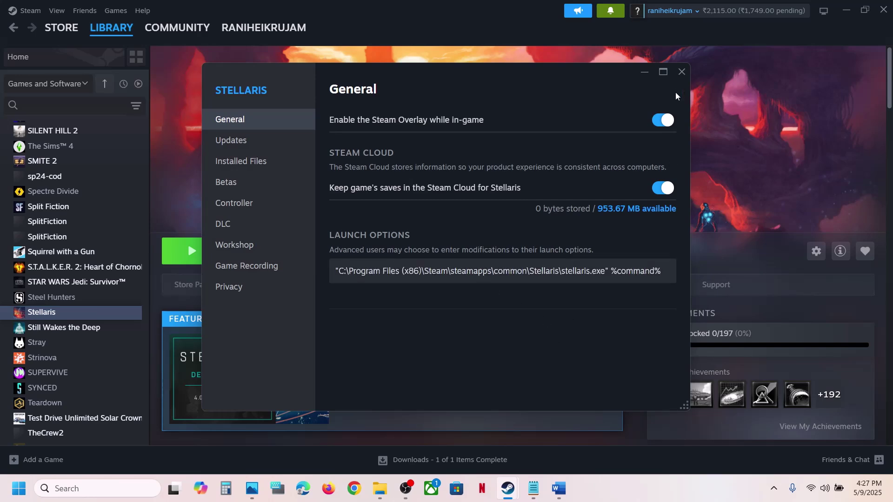
pyautogui.click(682, 72)
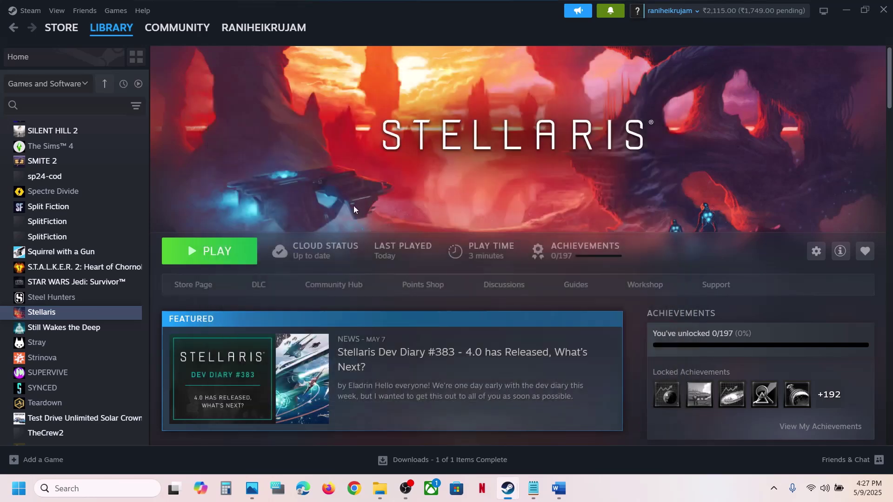
# Launch Stellaris, then stop it and confirm exiting the game
pyautogui.click(225, 263)
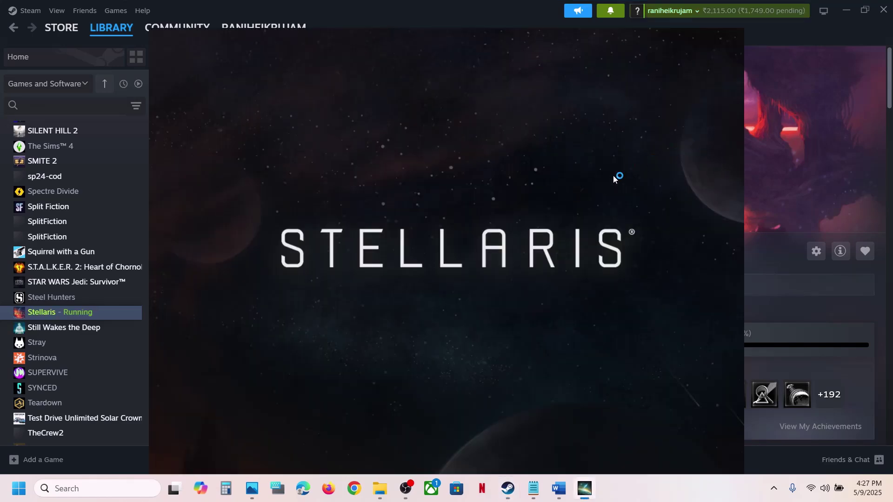
pyautogui.click(786, 158)
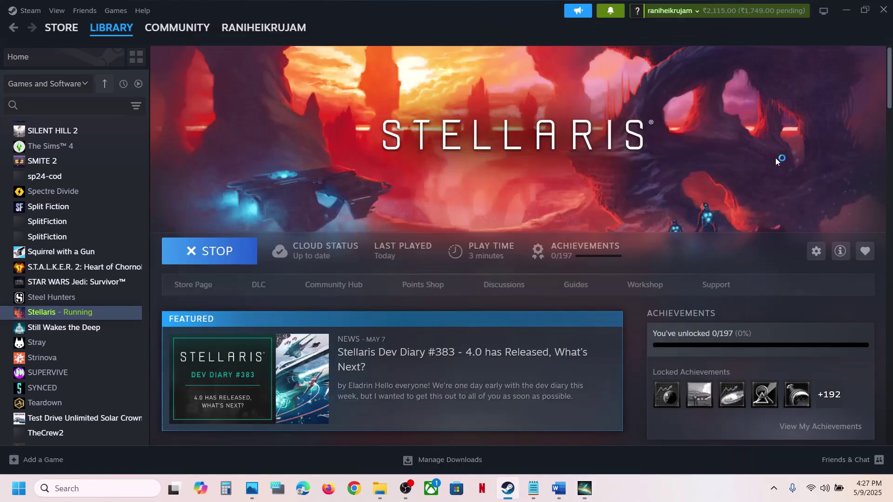
pyautogui.click(254, 260)
pyautogui.click(425, 279)
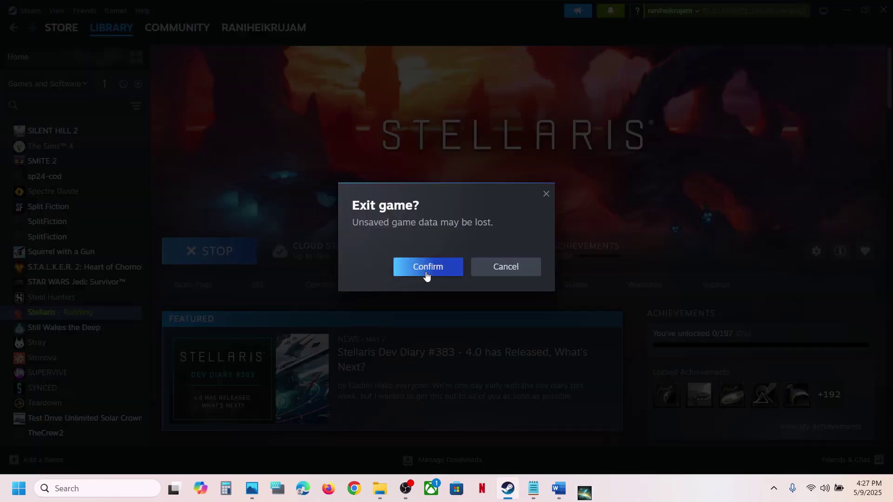
# Read the Step 2 instructions in the Word notes
pyautogui.click(560, 489)
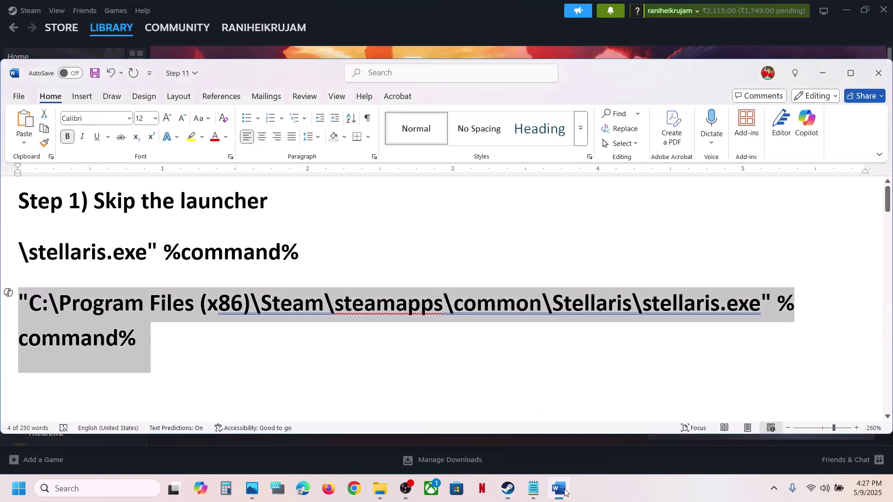
pyautogui.scroll(-1, 335, 344)
pyautogui.scroll(-1, 334, 343)
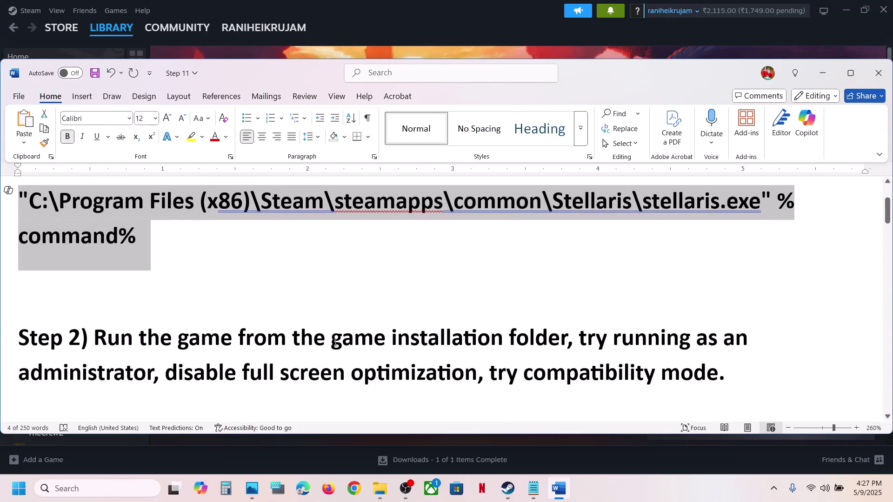
pyautogui.moveTo(97, 324); pyautogui.dragTo(567, 326)
# Open the Stellaris install folder from Steam and select the stellaris application file
pyautogui.click(543, 56)
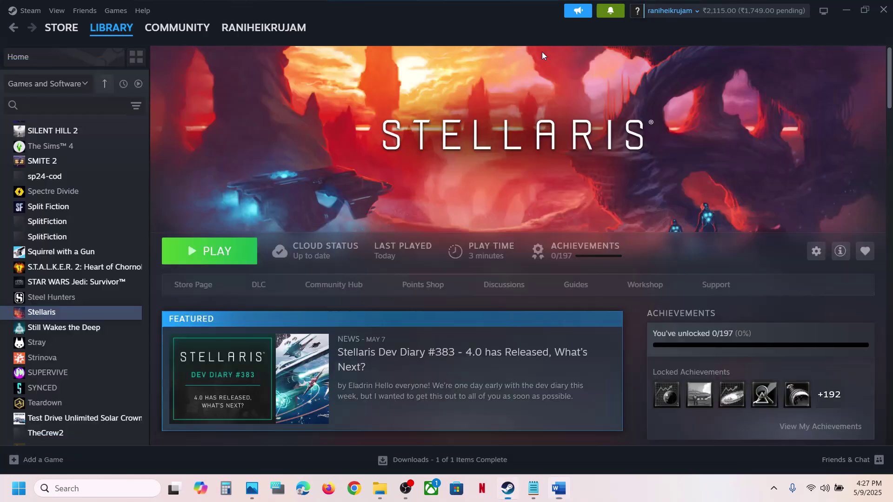
pyautogui.rightClick(98, 315)
pyautogui.moveTo(140, 388)
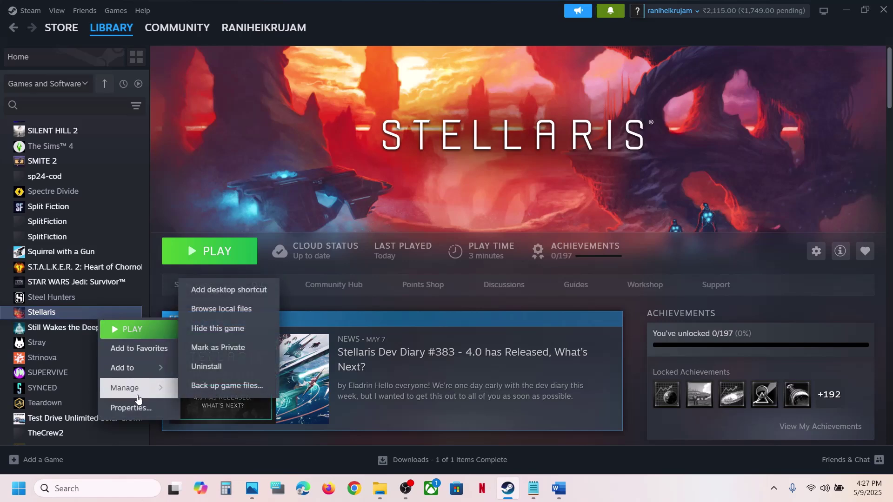
pyautogui.click(236, 307)
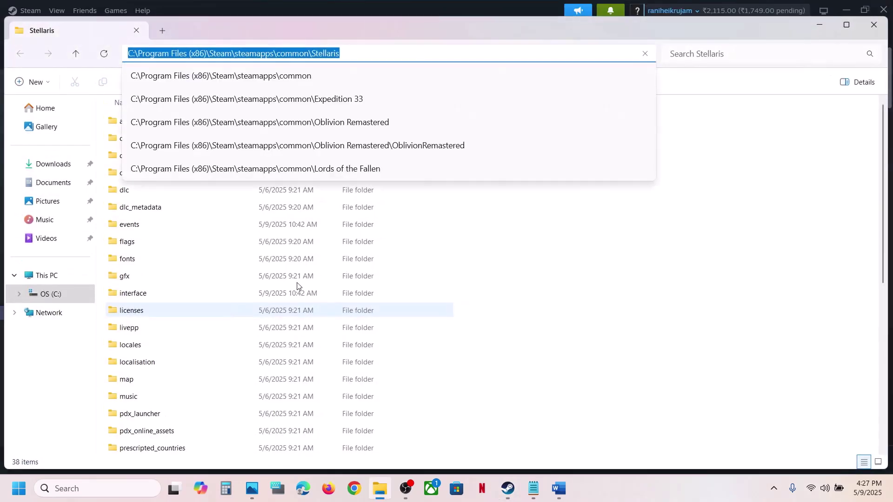
pyautogui.click(612, 342)
pyautogui.scroll(-6, 159, 368)
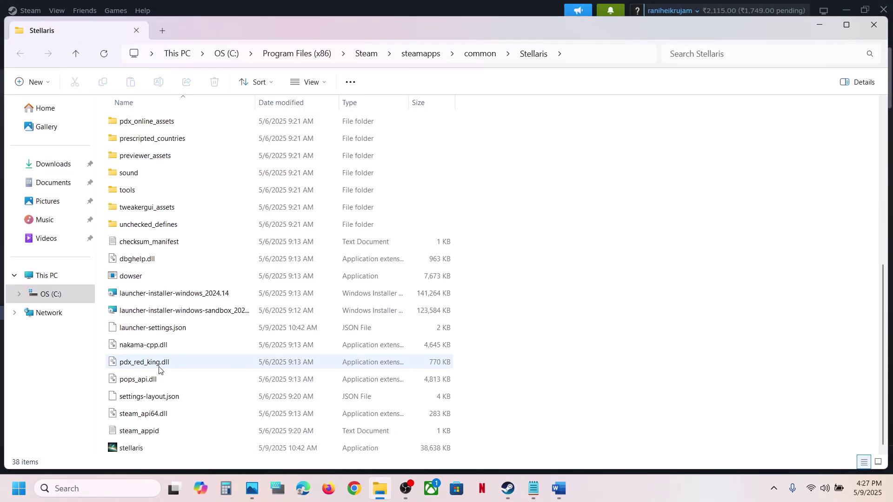
pyautogui.click(133, 446)
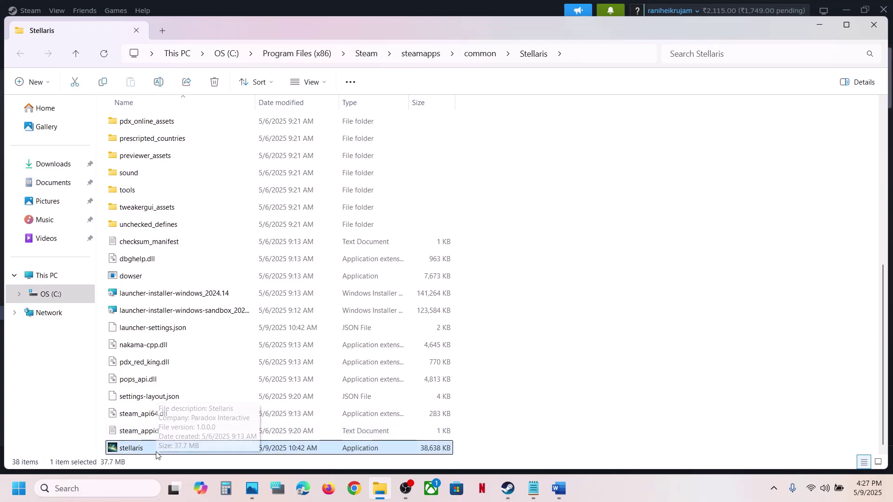
pyautogui.rightClick(132, 451)
# Clear Stellaris's Steam launch options so the field is empty
pyautogui.click(508, 488)
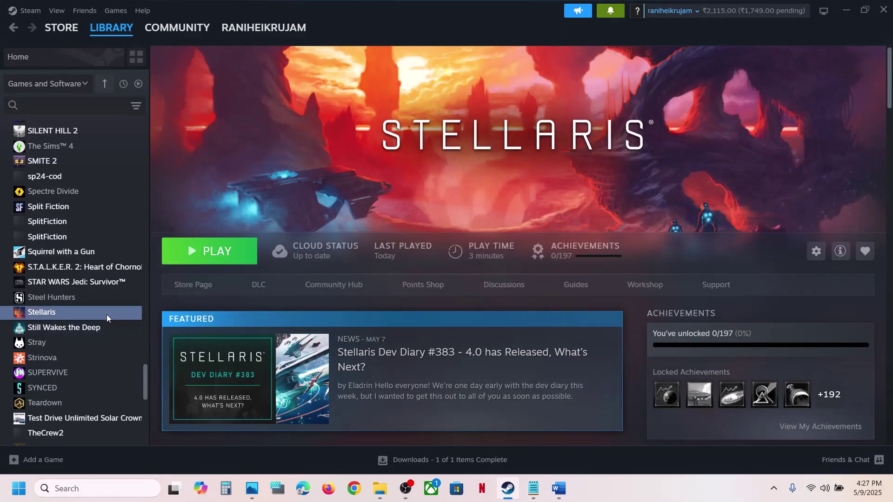
pyautogui.rightClick(107, 313)
pyautogui.click(161, 404)
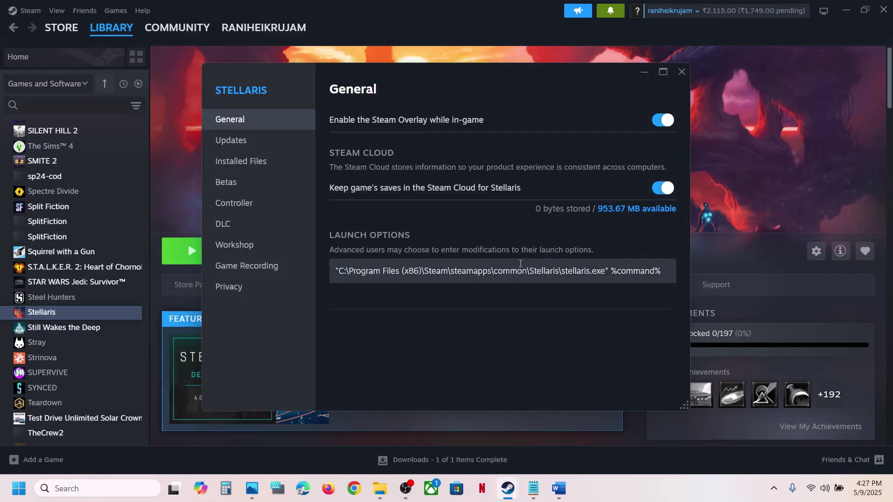
pyautogui.click(505, 272)
pyautogui.hotkey('ctrl', 'a')
pyautogui.press('BackSpace')
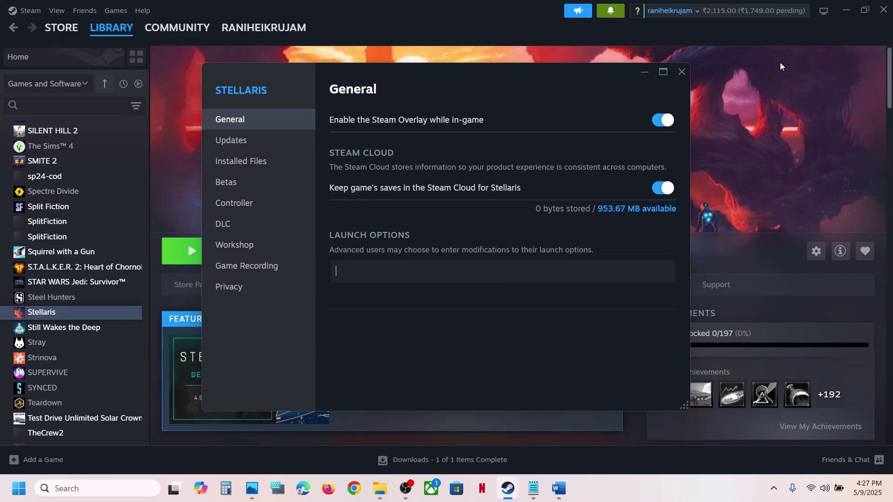
pyautogui.click(682, 73)
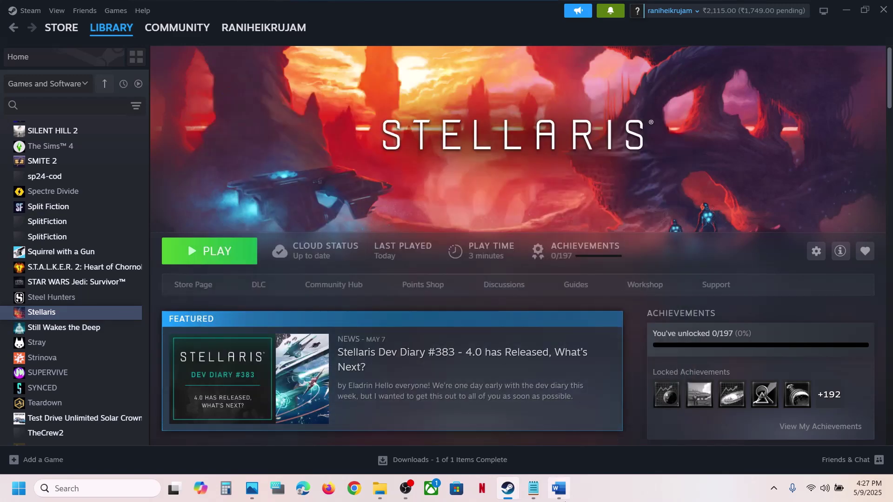
pyautogui.moveTo(559, 488)
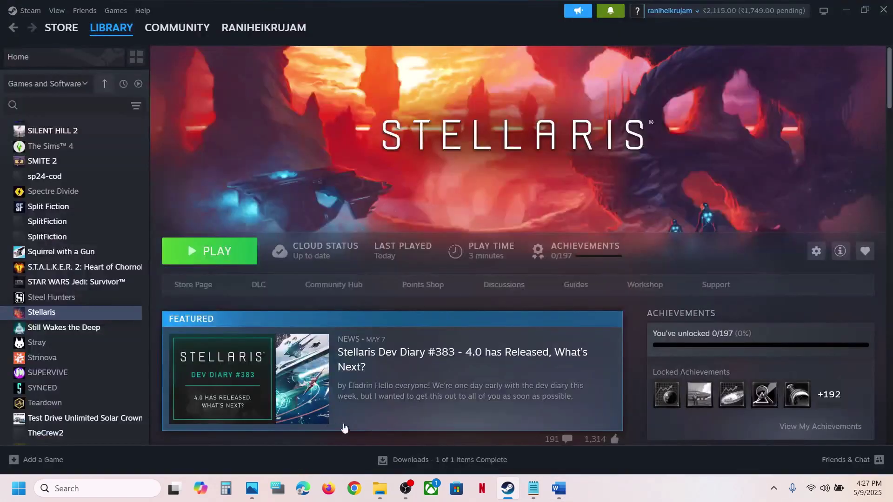
pyautogui.rightClick(80, 320)
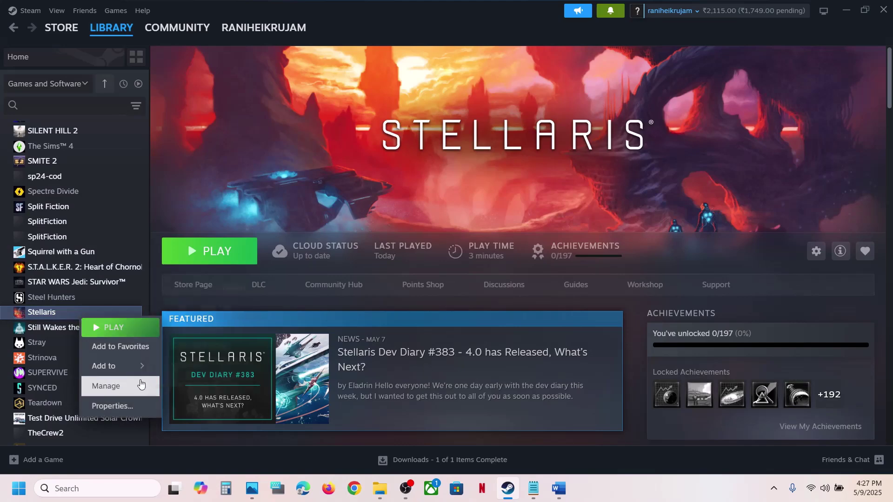
# Set the stellaris application to always run as administrator
pyautogui.moveTo(121, 386)
pyautogui.click(190, 315)
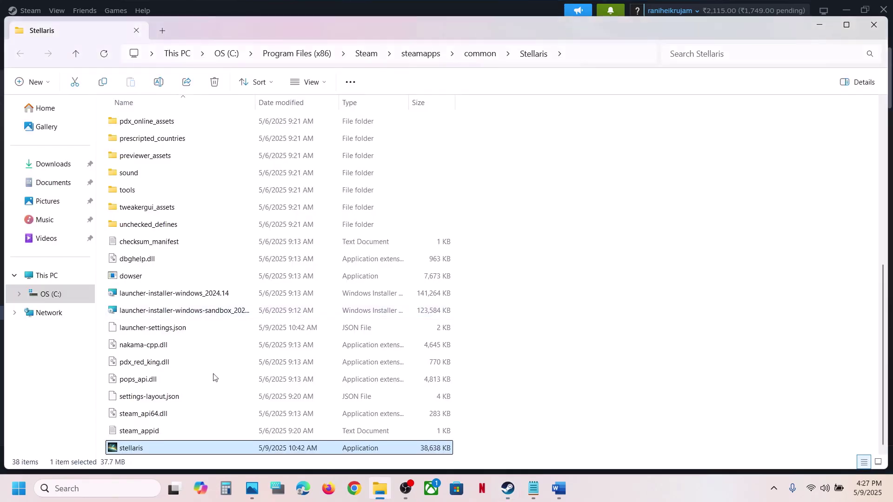
pyautogui.rightClick(140, 448)
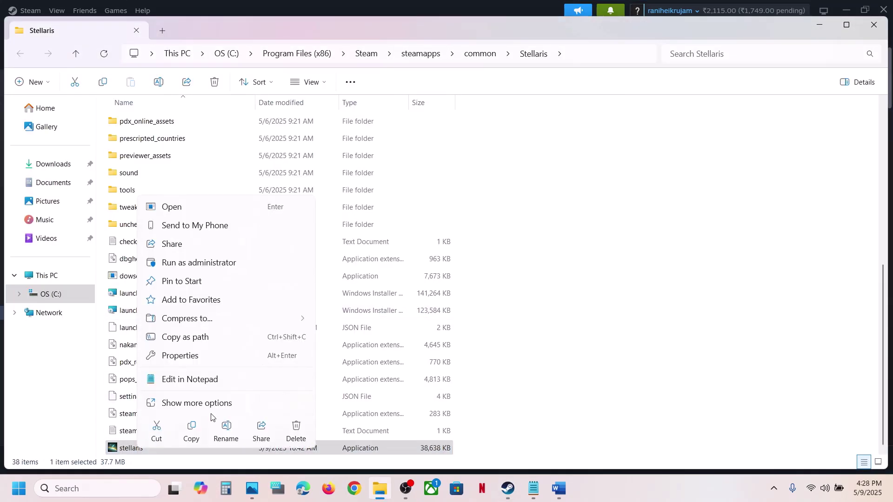
pyautogui.click(188, 359)
pyautogui.click(258, 185)
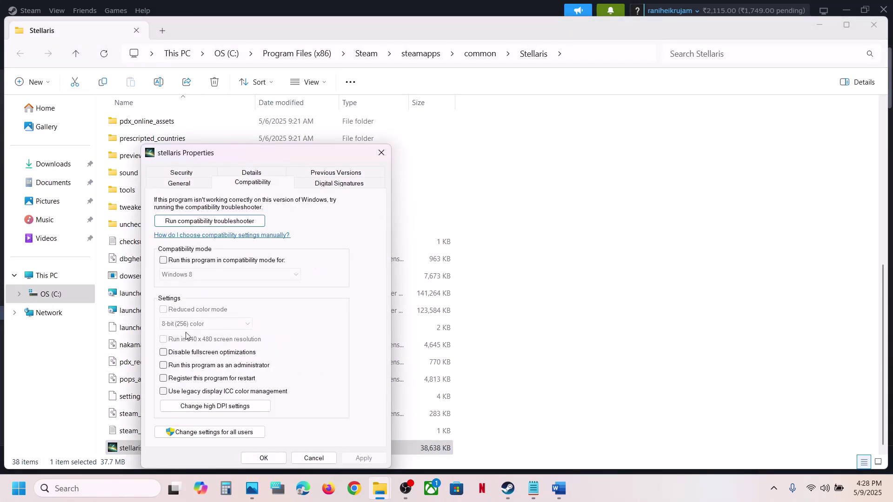
pyautogui.click(163, 365)
pyautogui.click(264, 458)
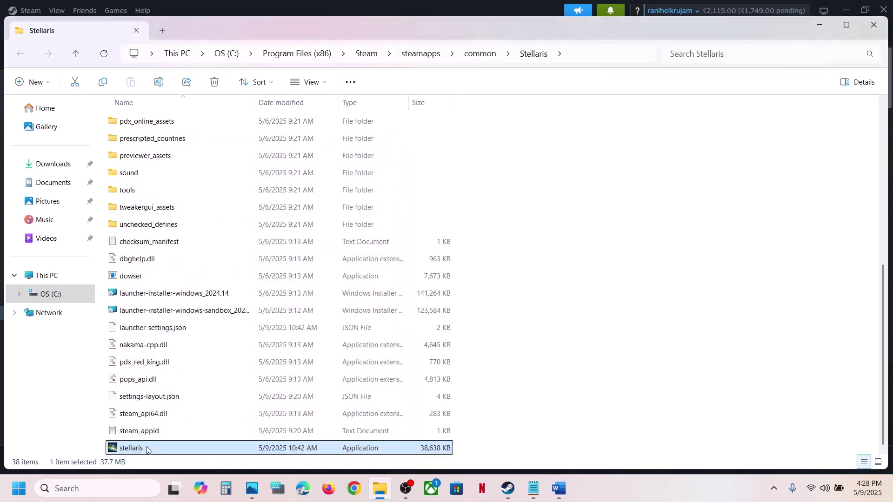
# Enable Windows 7 compatibility mode and disable fullscreen optimizations for stellaris
pyautogui.rightClick(155, 454)
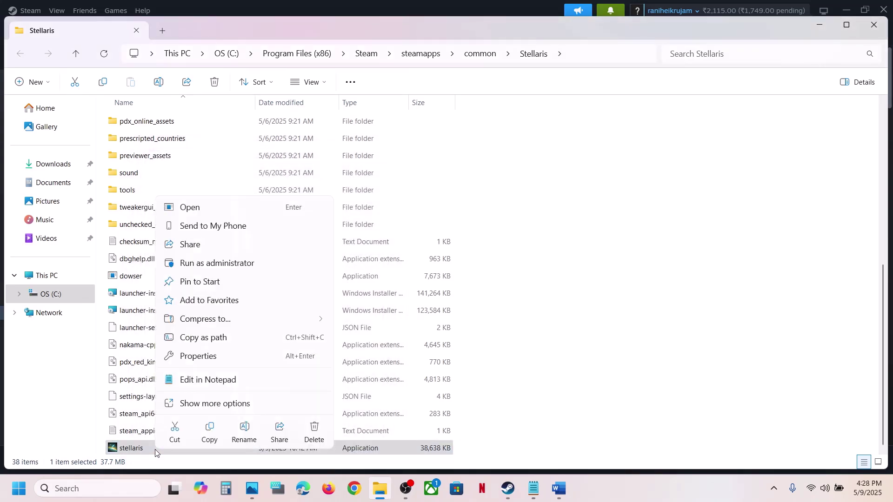
pyautogui.click(199, 357)
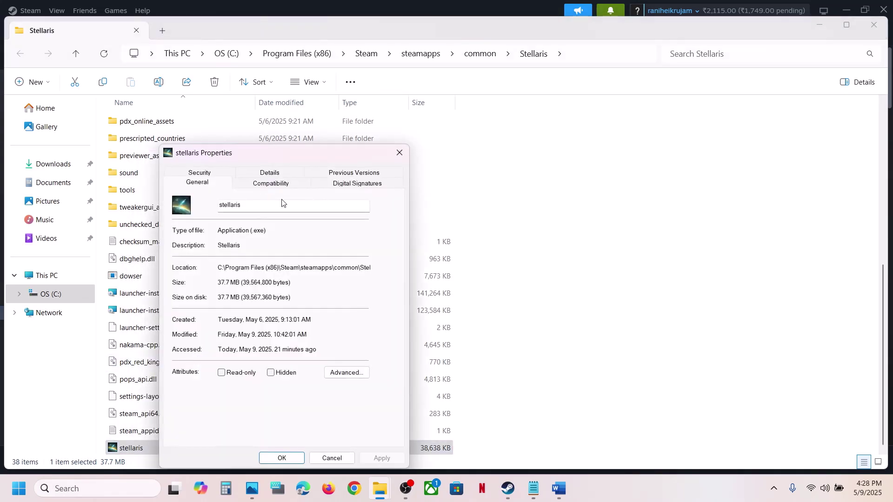
pyautogui.click(278, 185)
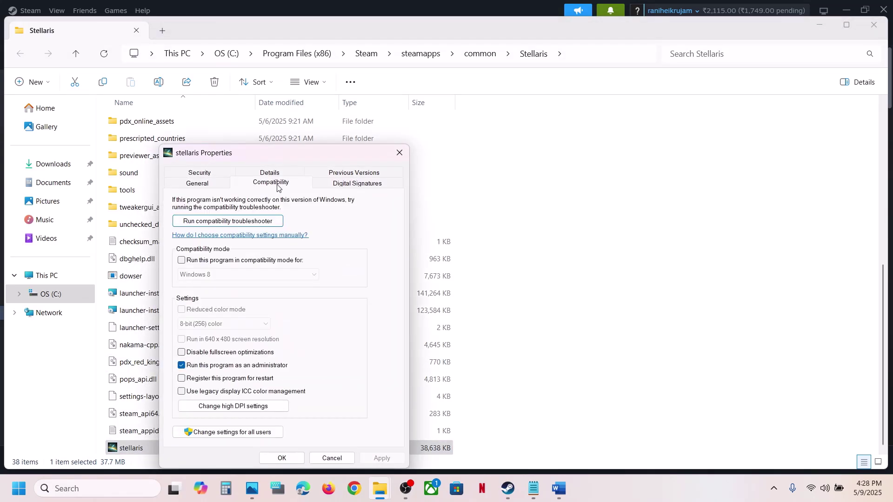
pyautogui.click(181, 261)
pyautogui.click(381, 459)
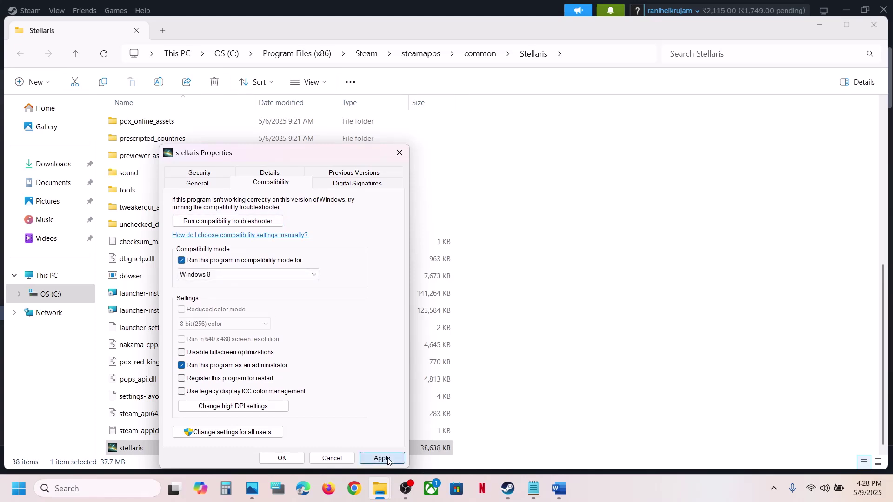
pyautogui.click(224, 277)
pyautogui.click(215, 311)
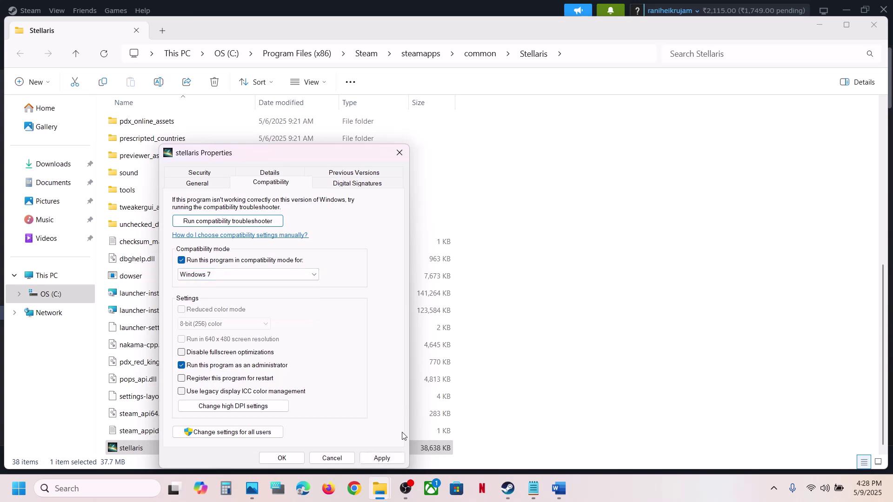
pyautogui.click(381, 458)
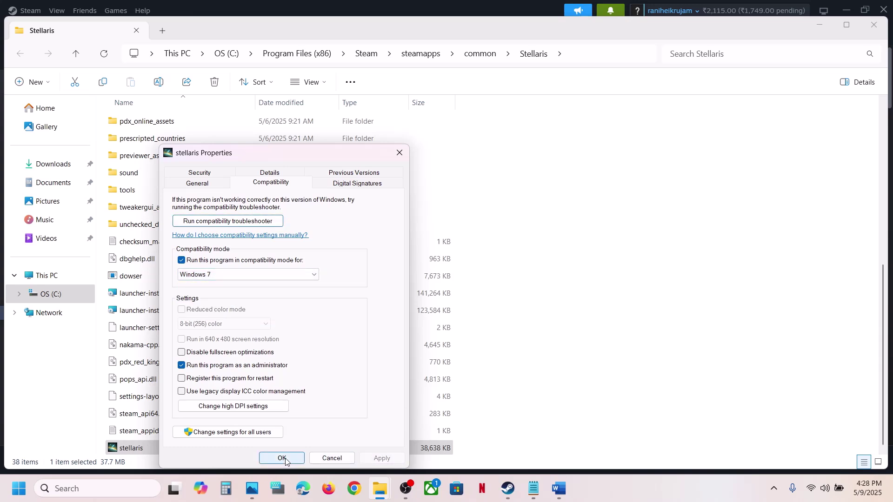
pyautogui.click(219, 355)
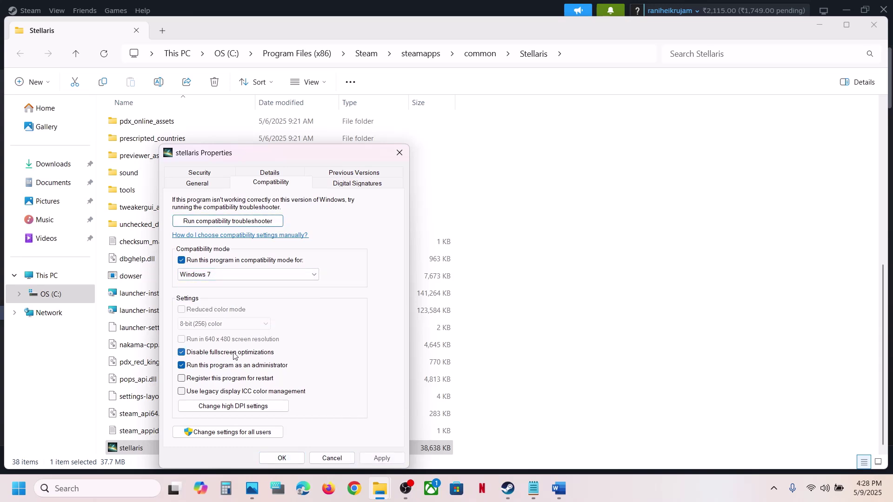
pyautogui.click(383, 458)
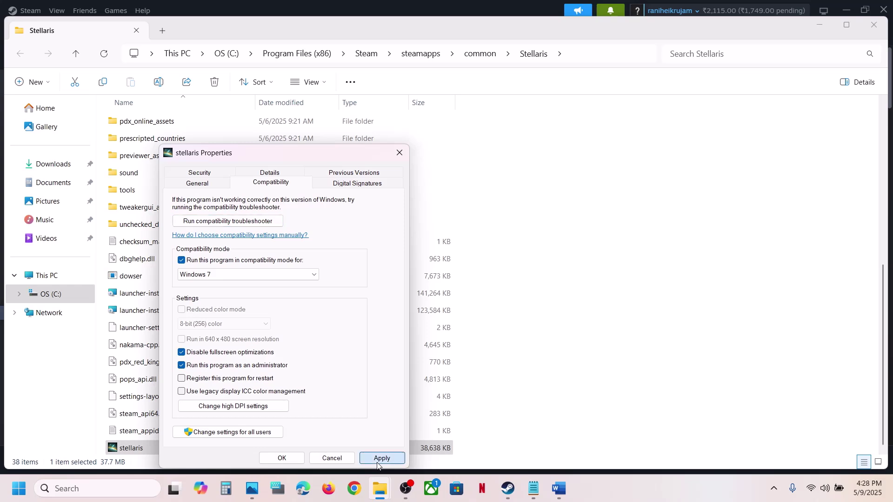
pyautogui.click(282, 458)
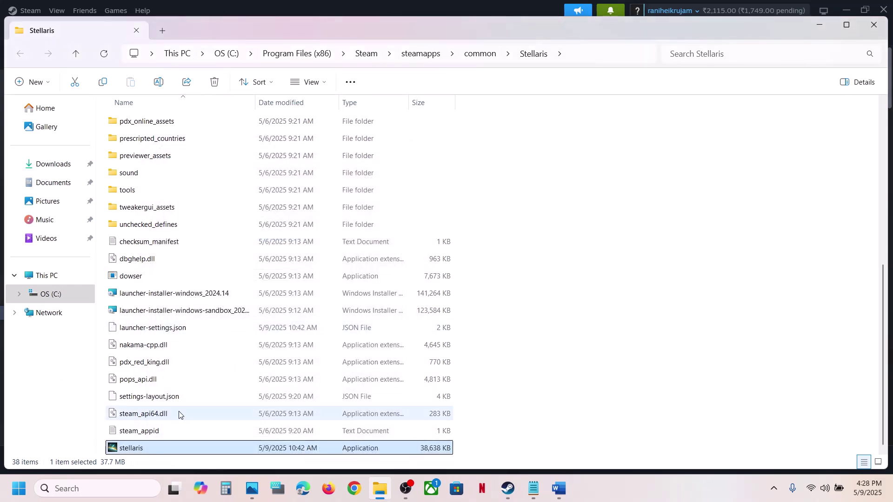
# Turn off compatibility mode, fullscreen-optimization disabling and run-as-administrator for stellaris, and apply
pyautogui.rightClick(137, 448)
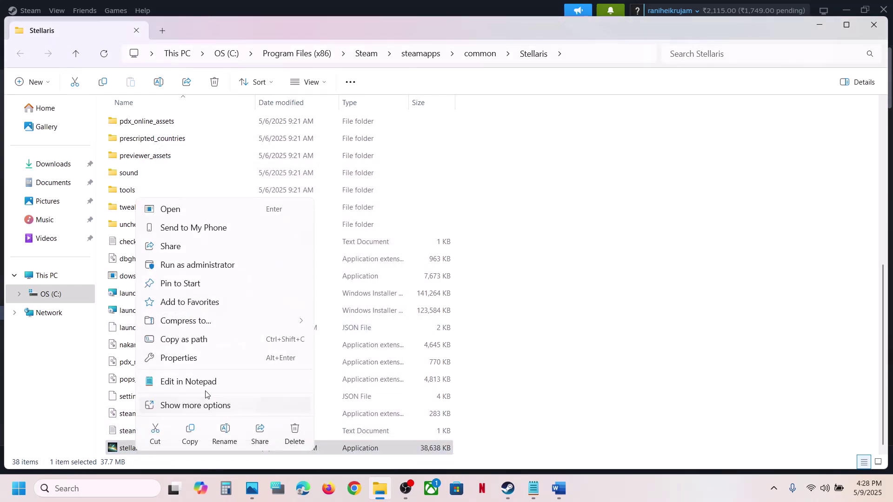
pyautogui.click(191, 358)
pyautogui.click(248, 186)
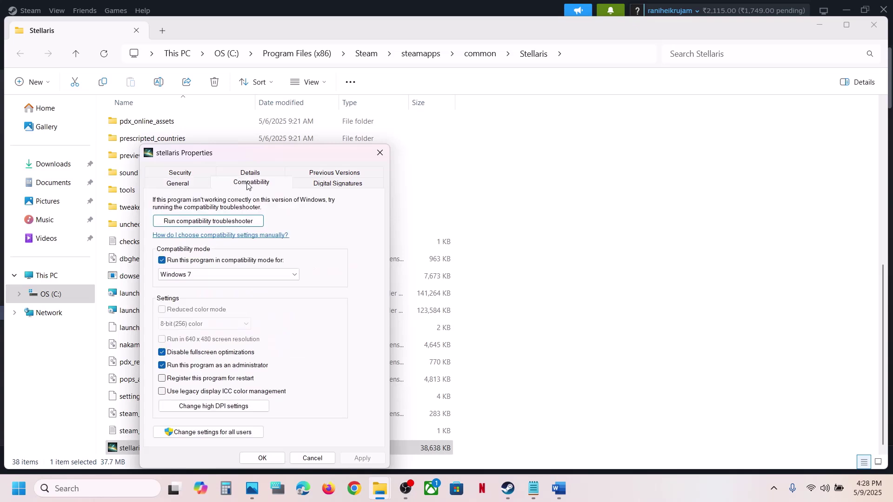
pyautogui.click(162, 262)
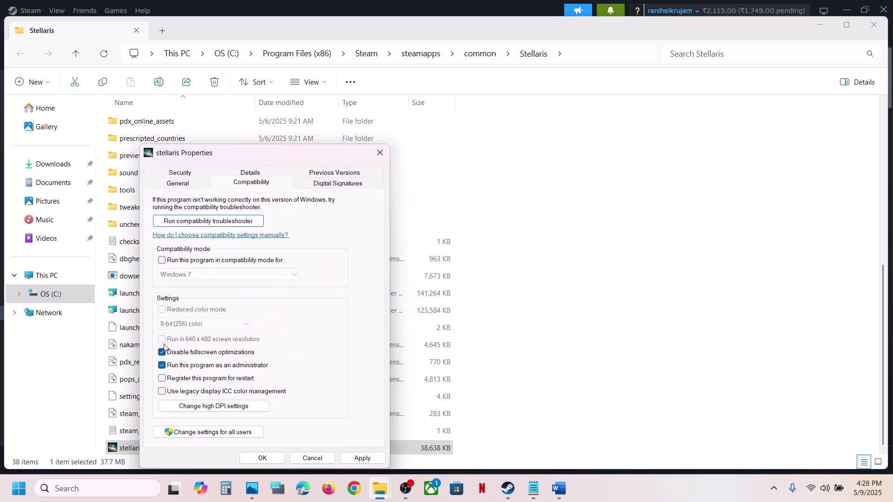
pyautogui.click(162, 354)
pyautogui.click(163, 366)
pyautogui.click(363, 458)
pyautogui.click(263, 458)
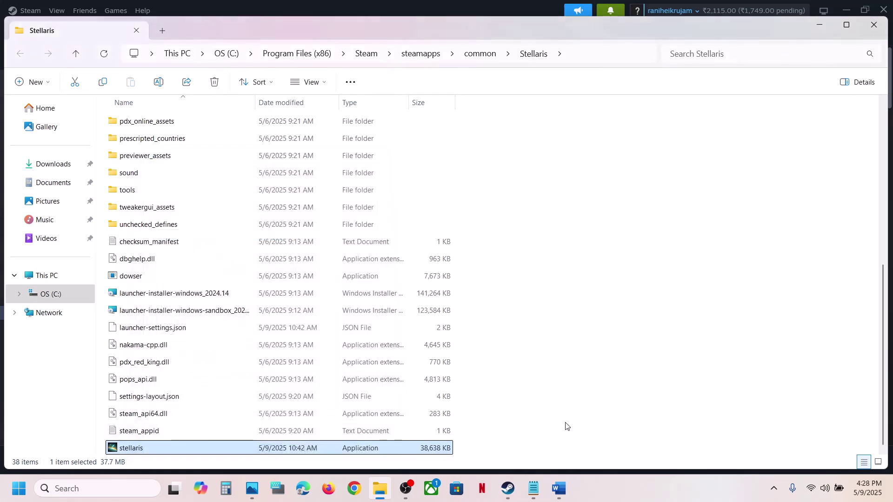
# Read Step 3 of the Word guide on adding a Windows Security and firewall exception
pyautogui.click(517, 487)
pyautogui.click(558, 488)
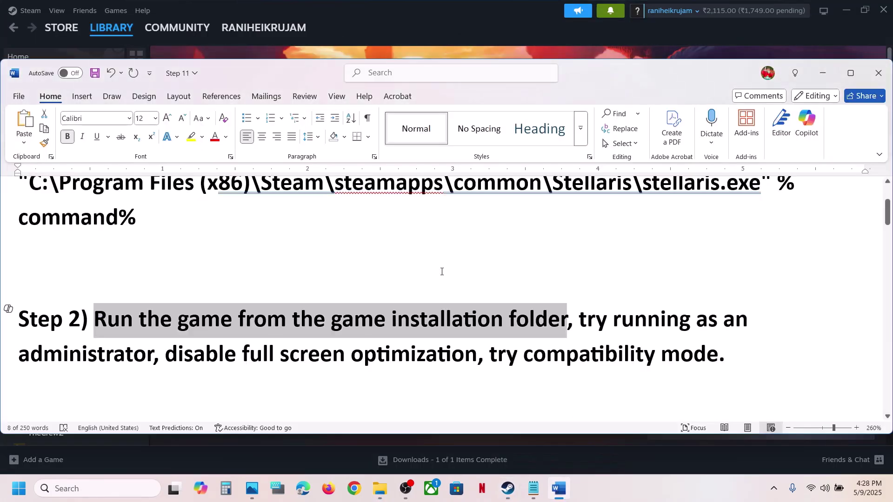
pyautogui.scroll(-1, 435, 275)
pyautogui.scroll(-2, 435, 276)
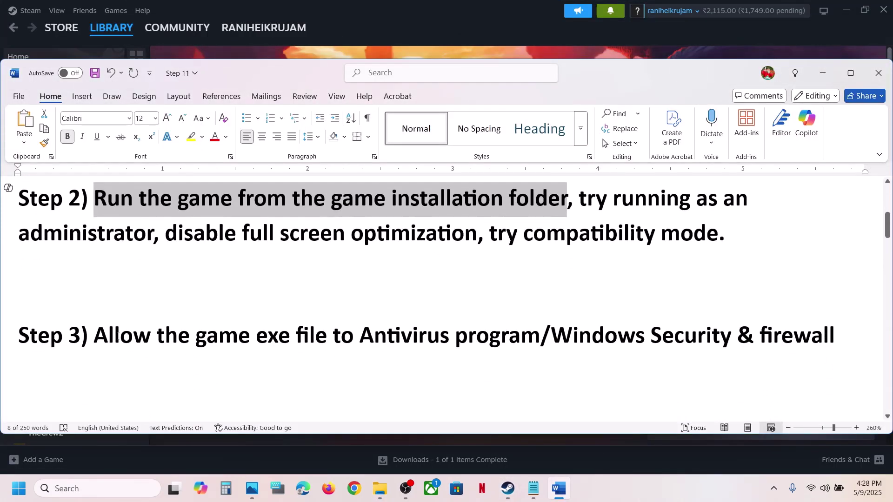
pyautogui.moveTo(120, 336); pyautogui.dragTo(533, 344)
pyautogui.click(356, 365)
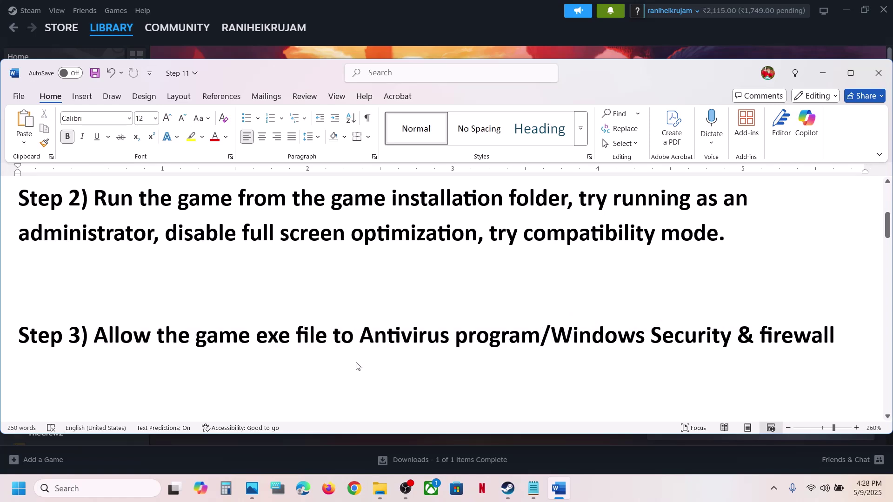
pyautogui.moveTo(147, 346); pyautogui.dragTo(88, 358)
pyautogui.click(540, 340)
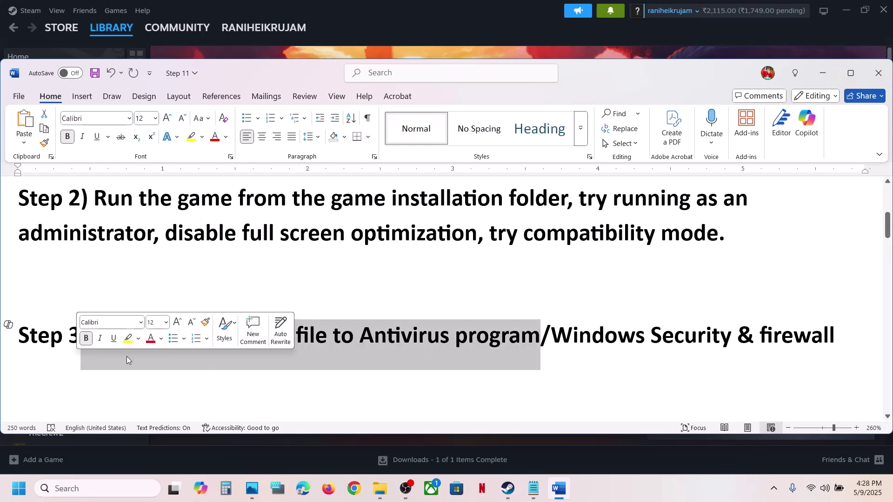
pyautogui.moveTo(650, 336); pyautogui.dragTo(706, 337)
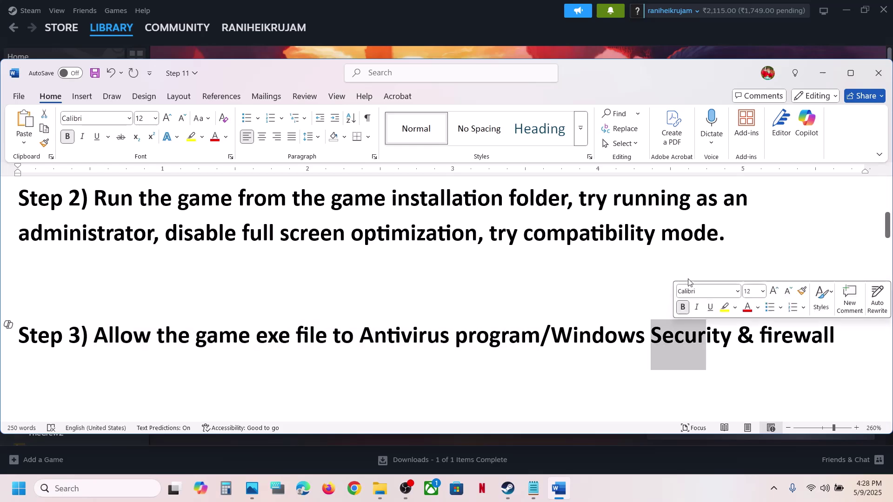
pyautogui.click(476, 43)
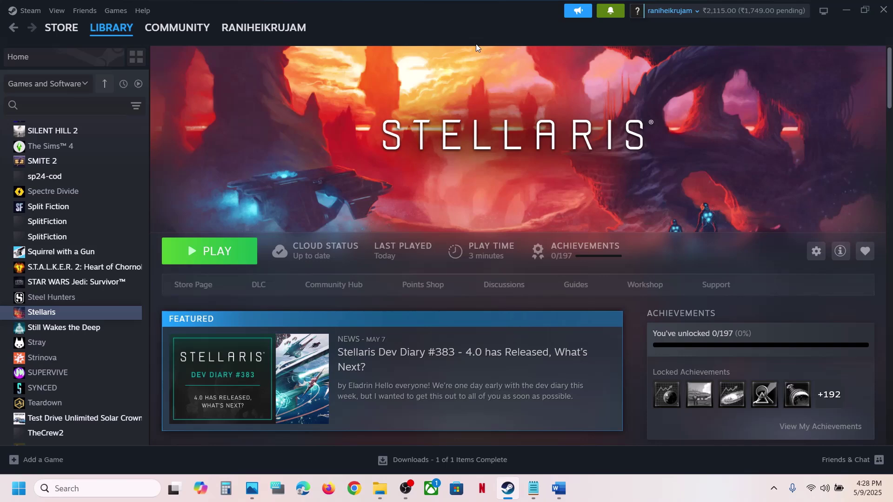
# Open Windows Security's Virus & threat protection through Settings > Privacy & security
pyautogui.press('super+i')
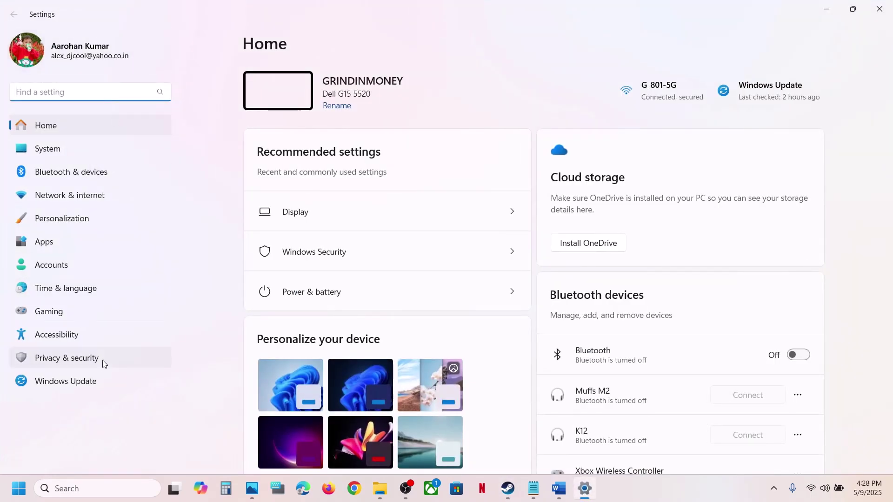
pyautogui.click(98, 363)
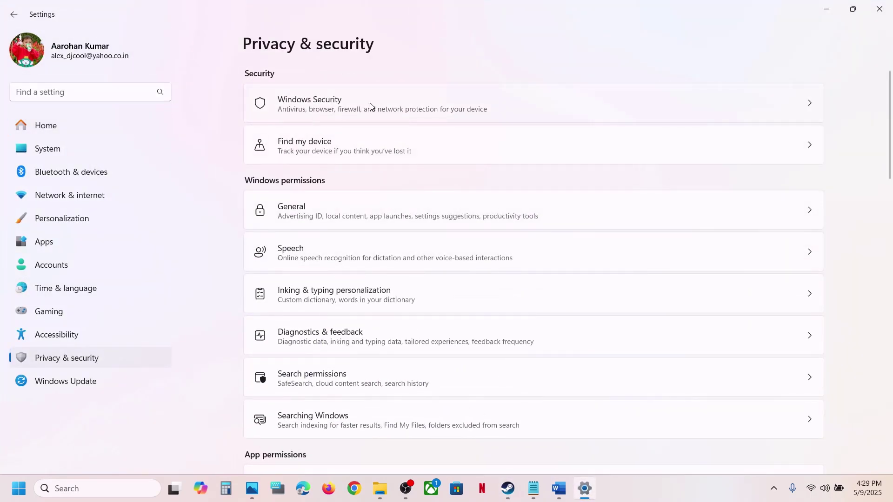
pyautogui.click(441, 121)
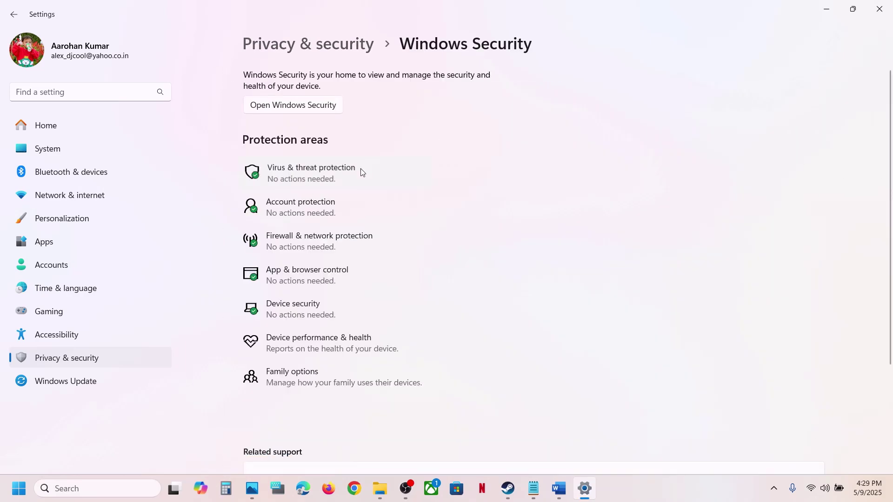
pyautogui.click(361, 169)
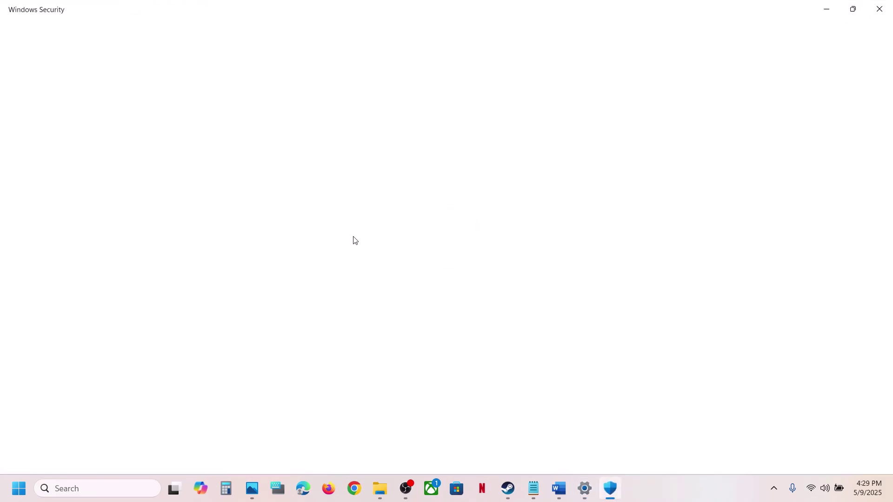
# Add stellaris from the Stellaris game folder as a Controlled folder access allowed app
pyautogui.scroll(-2, 355, 240)
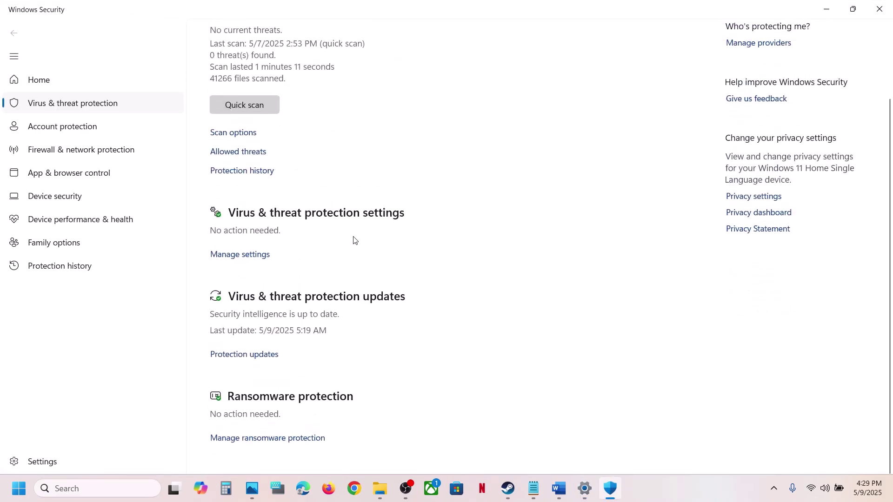
pyautogui.click(282, 445)
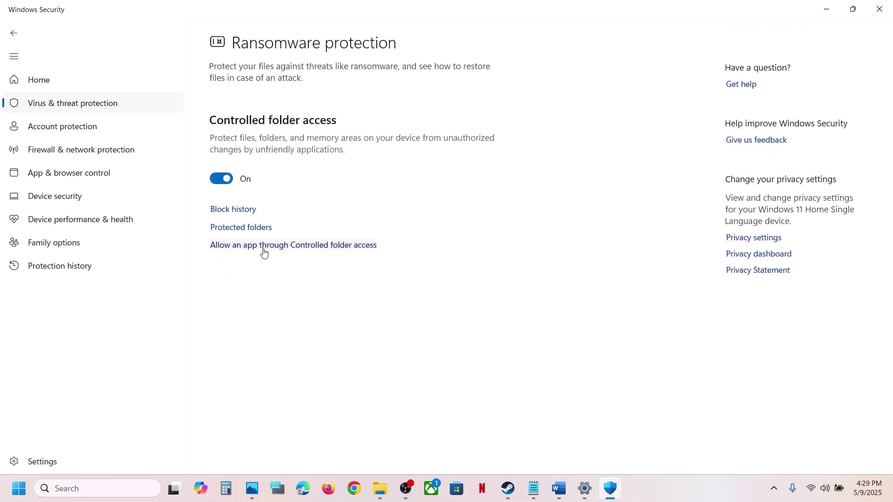
pyautogui.click(299, 246)
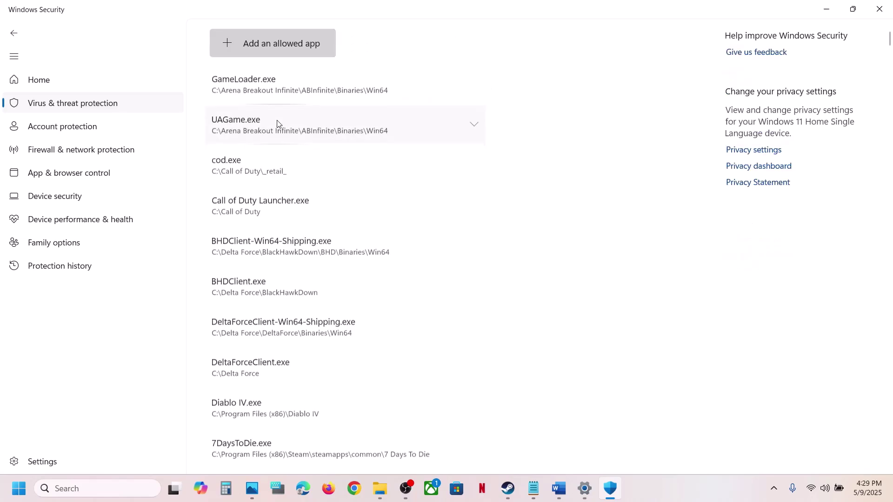
pyautogui.click(276, 53)
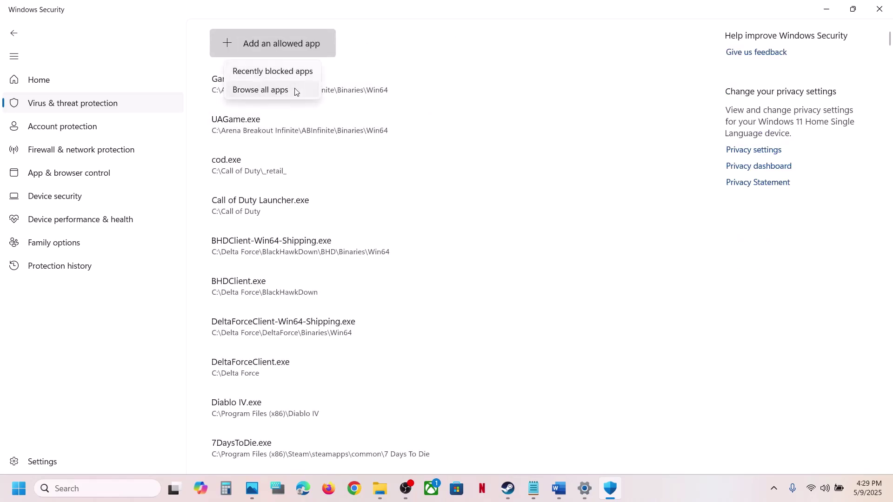
pyautogui.click(295, 89)
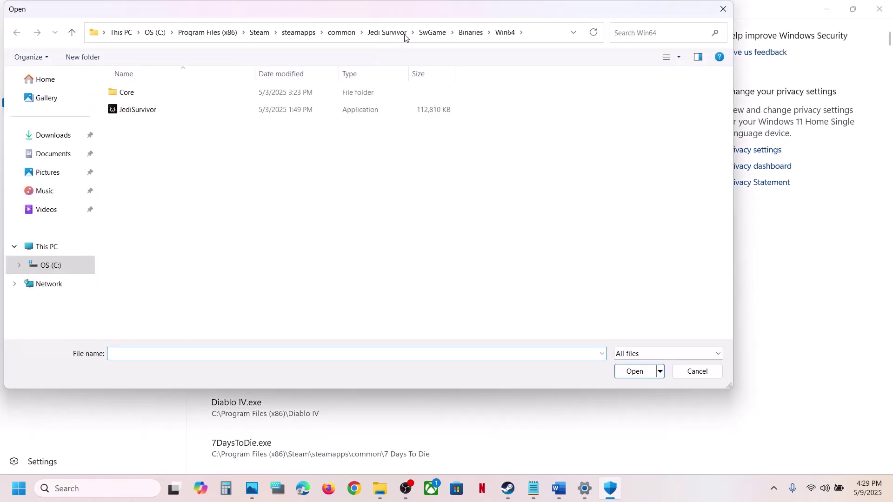
pyautogui.click(333, 34)
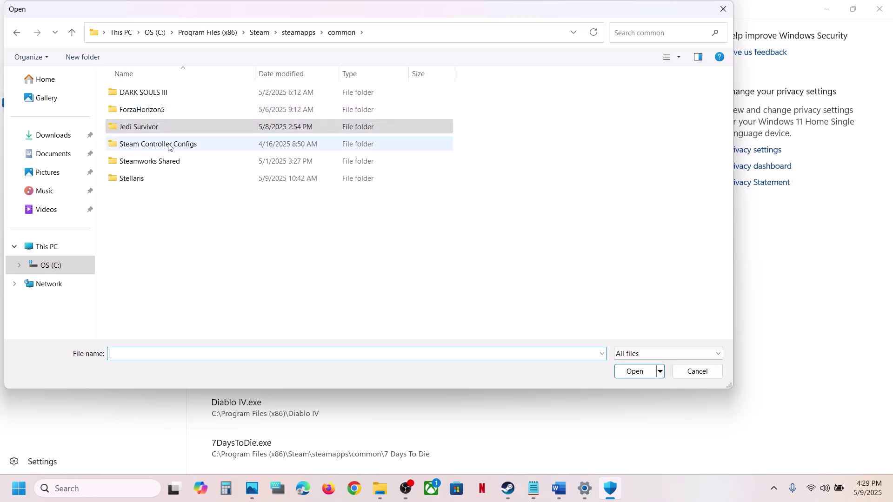
pyautogui.doubleClick(137, 179)
pyautogui.scroll(-4, 177, 209)
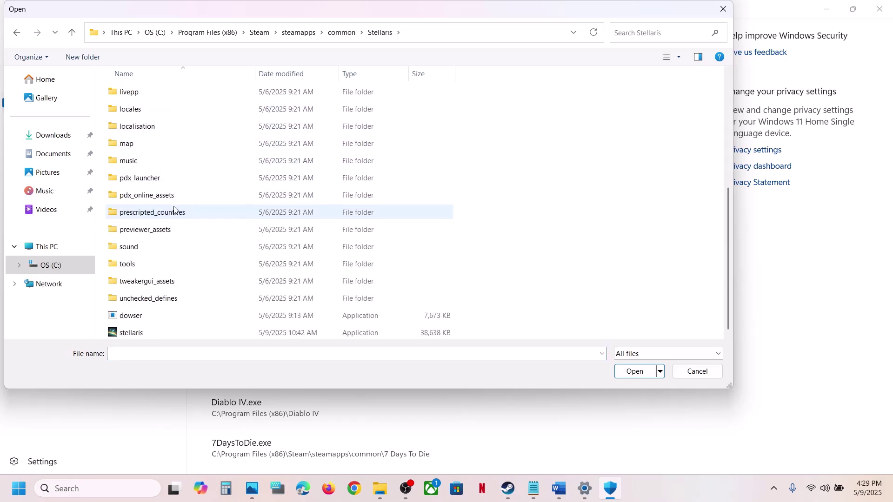
pyautogui.click(139, 334)
pyautogui.click(633, 372)
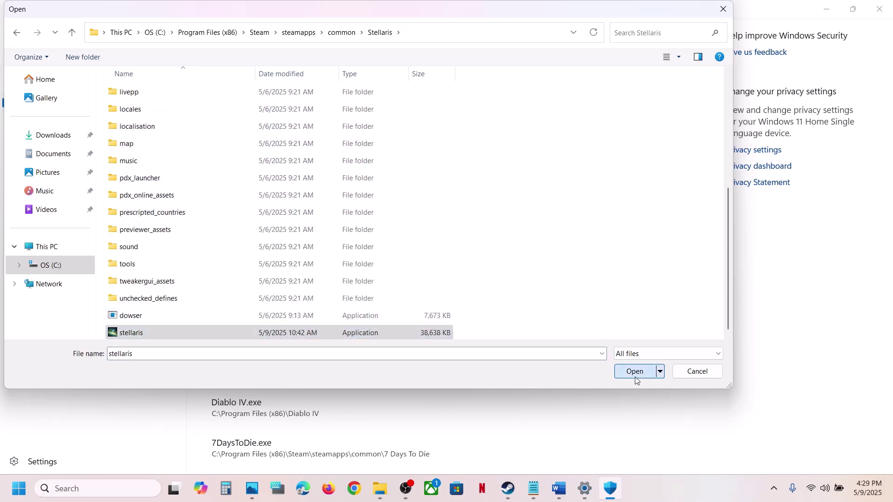
# Open Control Panel's Windows Defender Firewall allowed apps list and unlock it for editing
pyautogui.click(117, 483)
pyautogui.write('control')
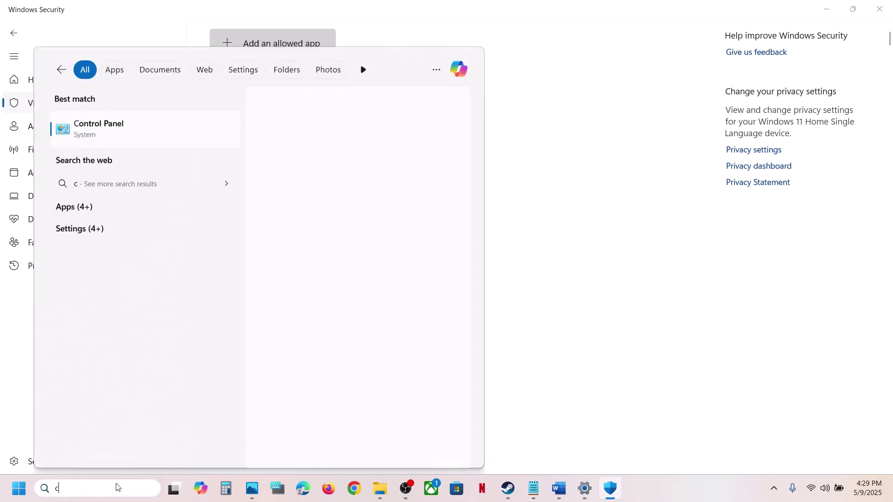
pyautogui.press('Return')
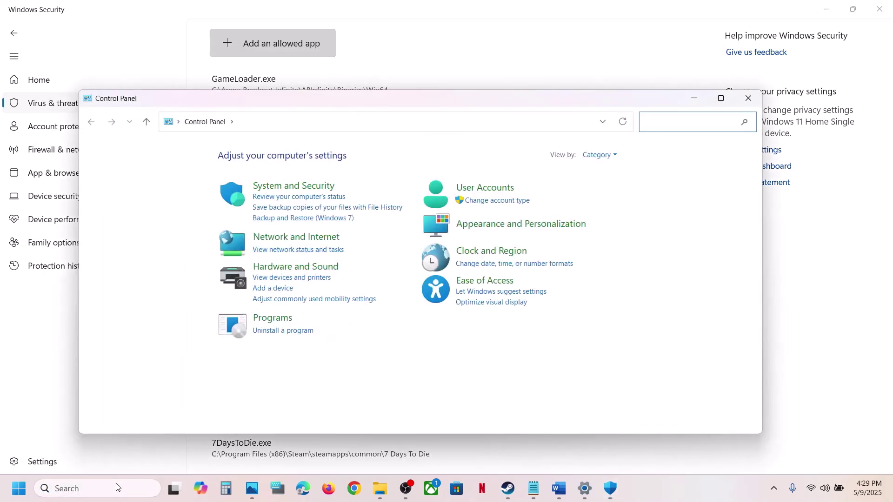
pyautogui.click(300, 188)
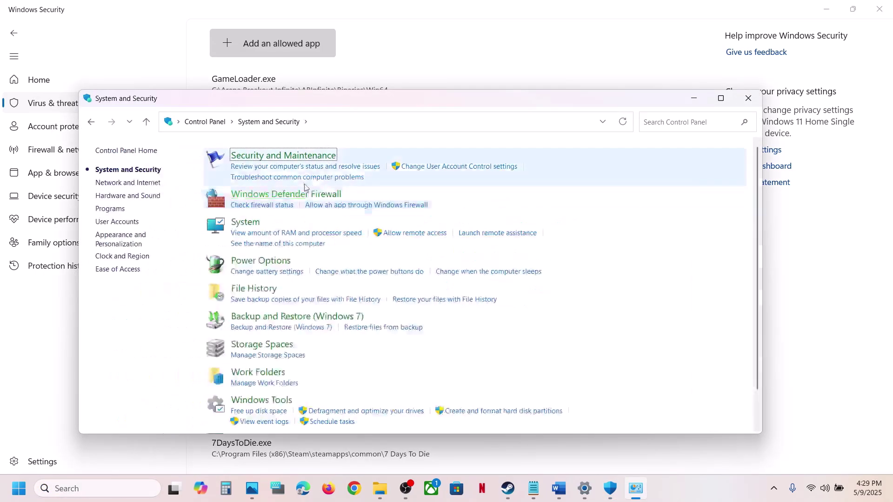
pyautogui.click(292, 199)
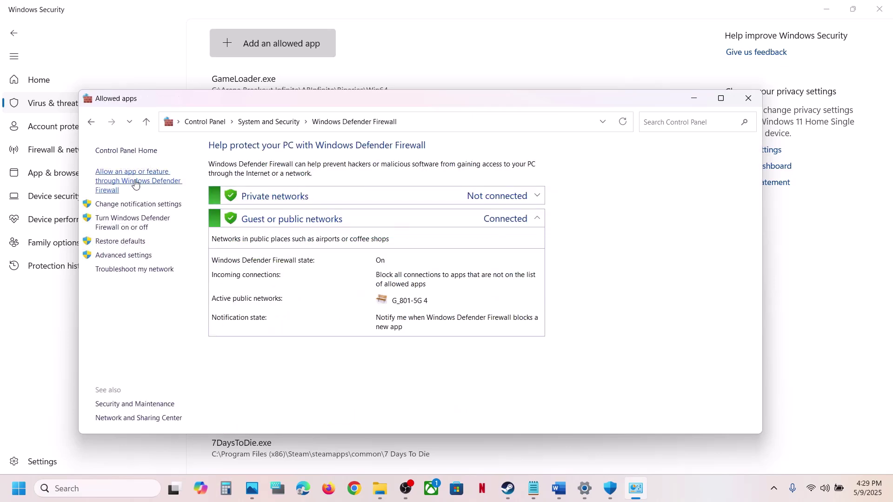
pyautogui.click(135, 184)
pyautogui.click(556, 183)
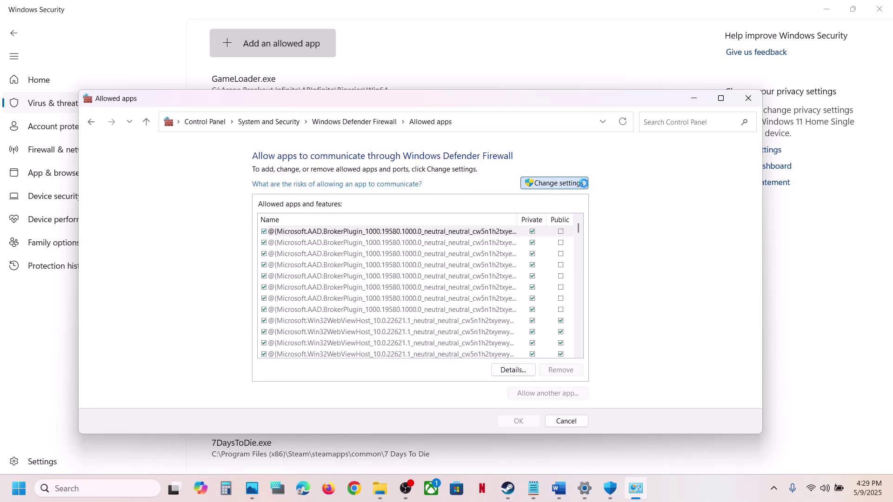
# Add the stellaris executable to the firewall's allowed apps and close the firewall window
pyautogui.click(549, 394)
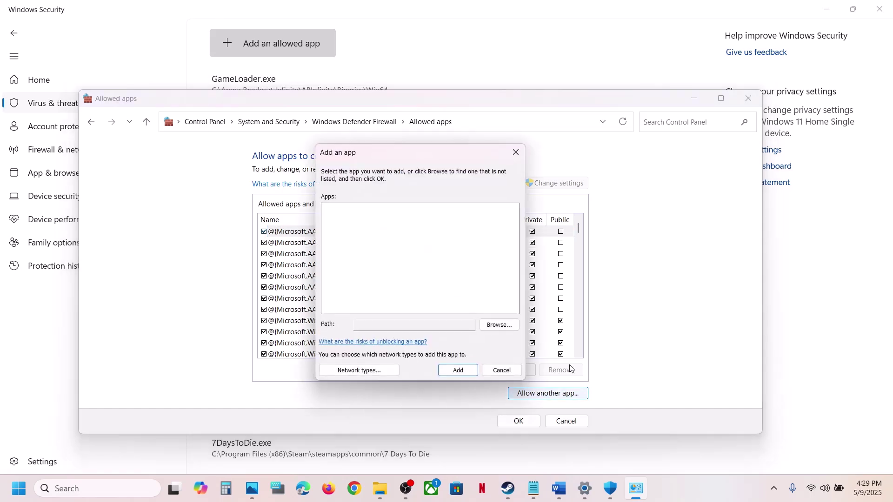
pyautogui.click(499, 325)
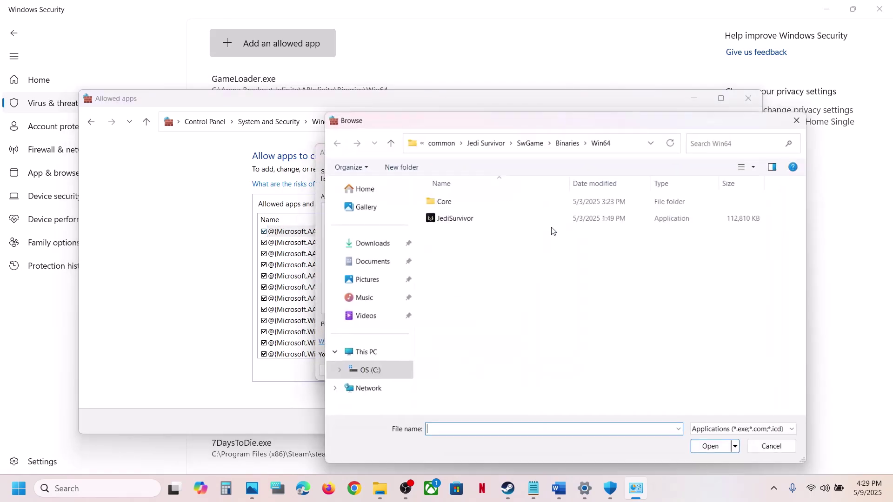
pyautogui.click(449, 144)
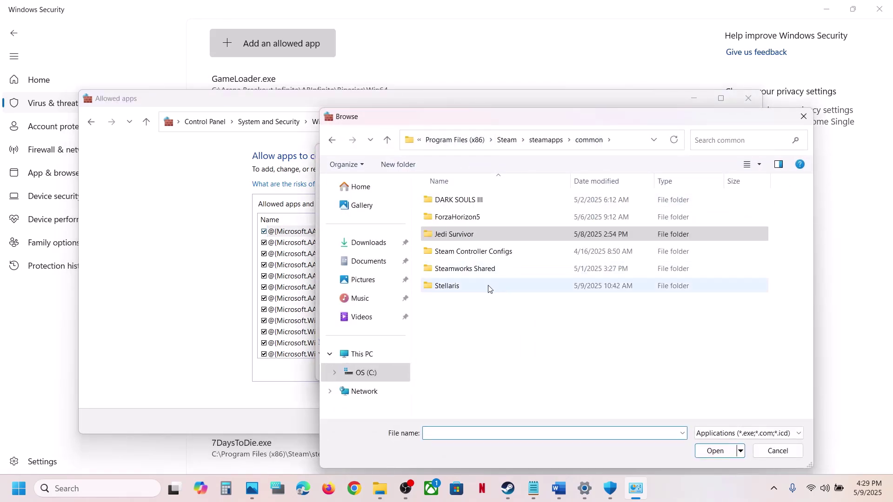
pyautogui.doubleClick(470, 287)
pyautogui.scroll(-5, 470, 290)
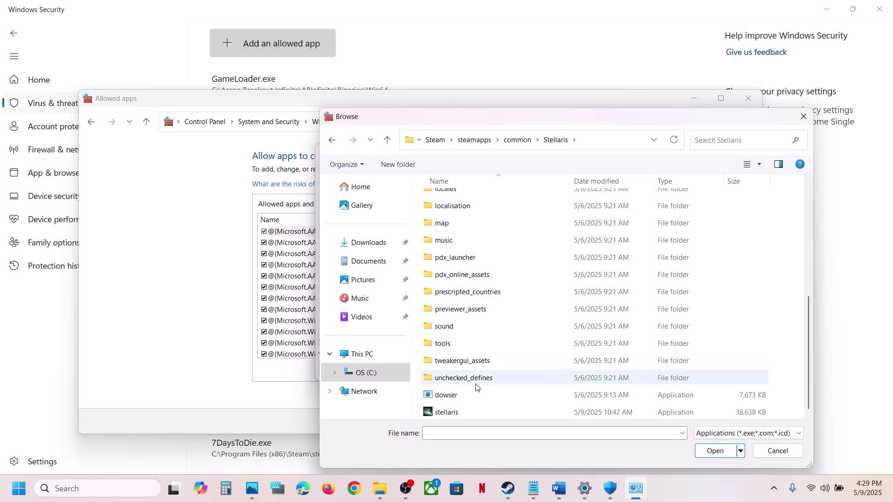
pyautogui.click(447, 412)
pyautogui.click(716, 452)
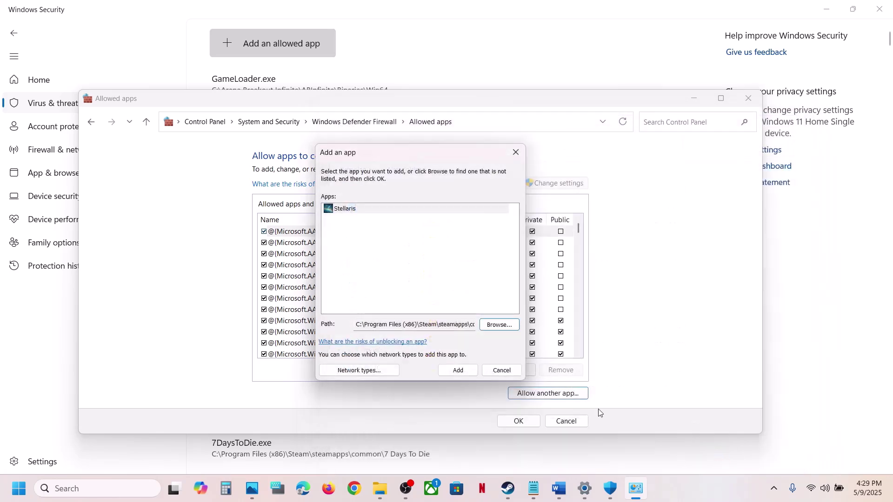
pyautogui.click(459, 371)
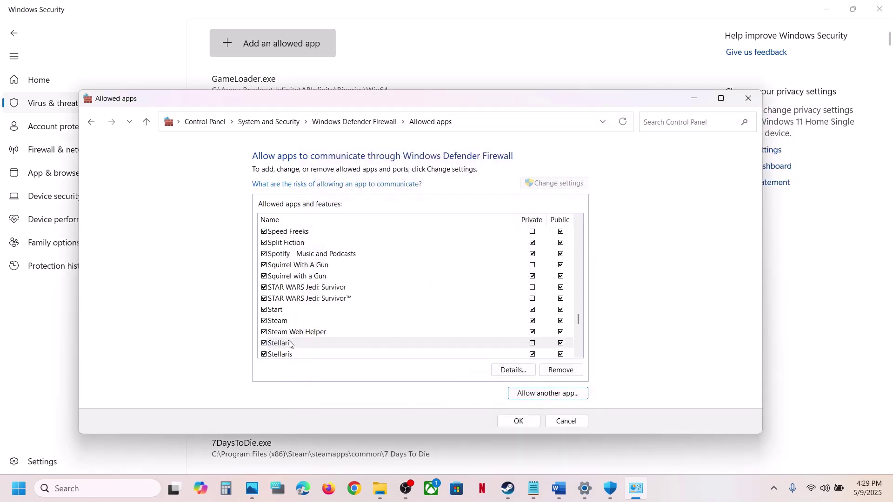
pyautogui.click(290, 345)
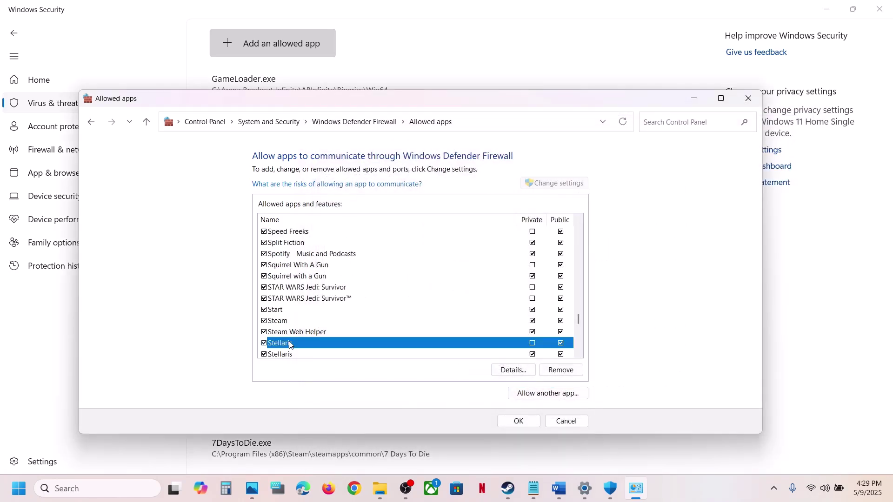
pyautogui.click(749, 99)
pyautogui.click(888, 10)
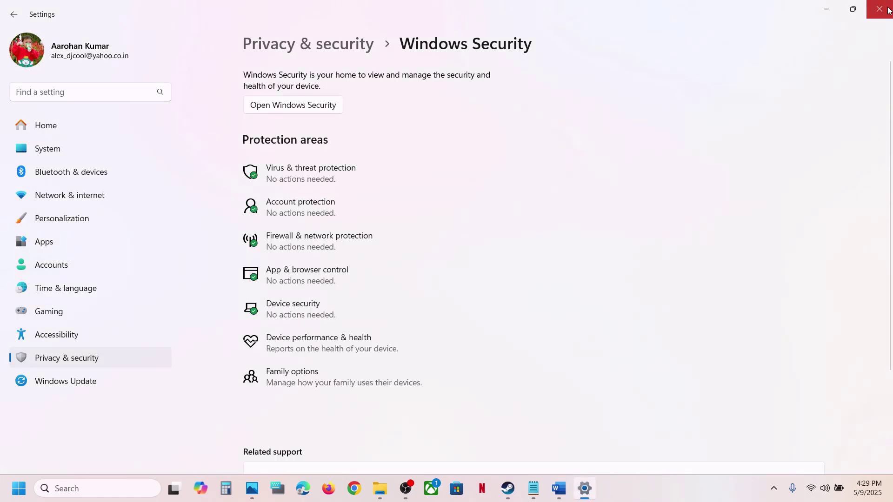
# Read Step 4 of the Word guide on backing up and renaming save game files
pyautogui.click(889, 10)
pyautogui.click(558, 488)
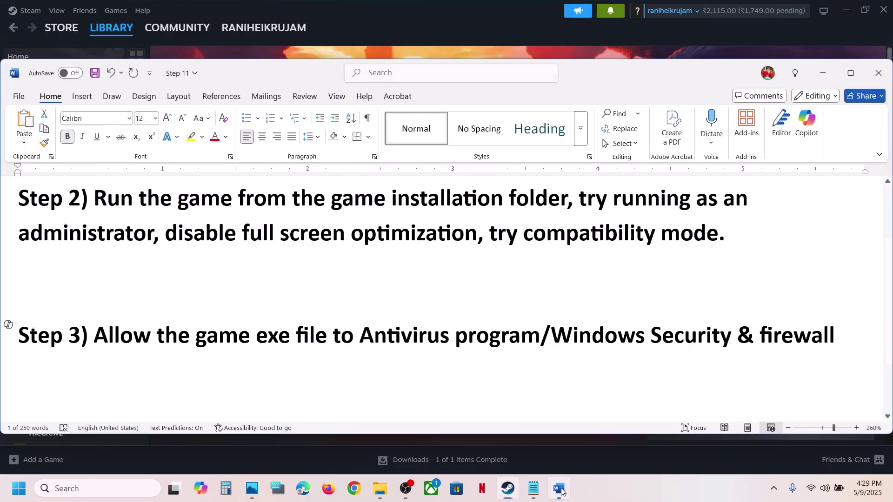
pyautogui.scroll(-3, 461, 310)
pyautogui.scroll(1, 461, 311)
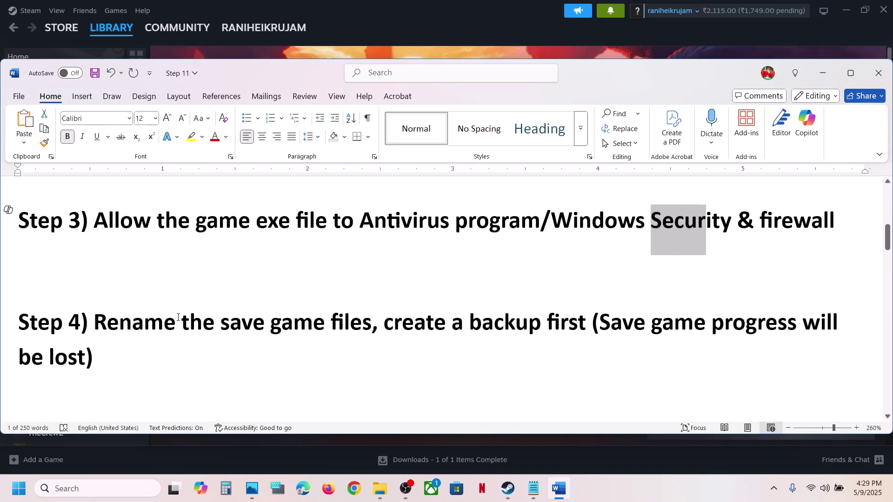
pyautogui.moveTo(127, 325); pyautogui.dragTo(746, 323)
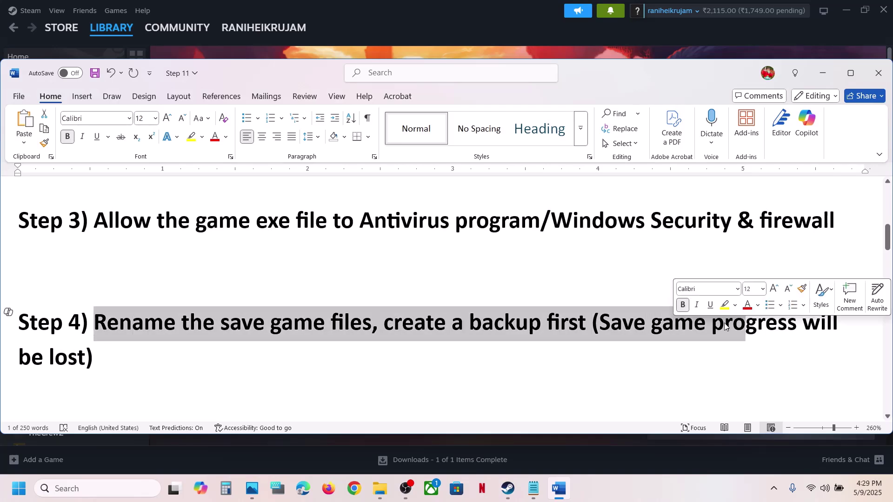
pyautogui.click(599, 327)
pyautogui.moveTo(598, 327); pyautogui.dragTo(102, 358)
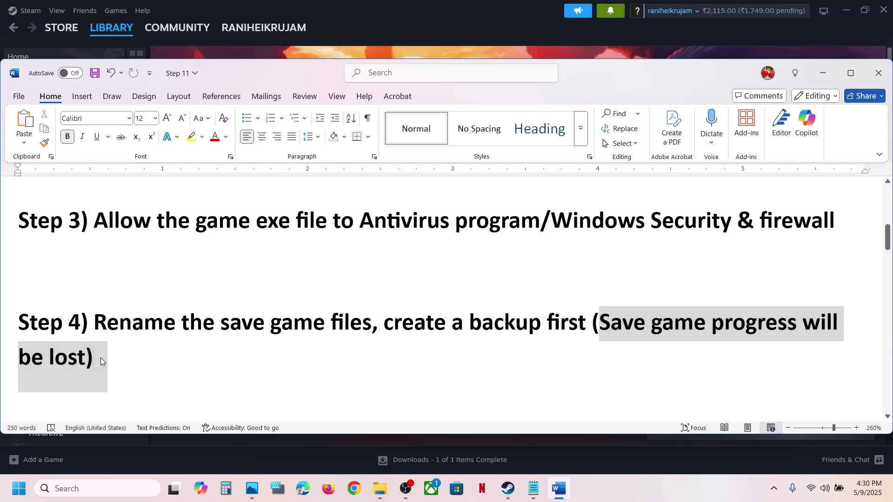
pyautogui.click(101, 361)
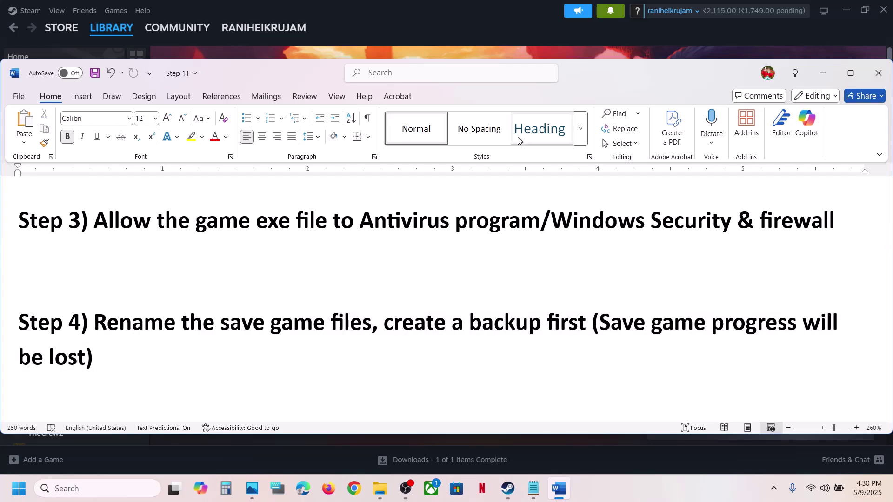
# Browse Documents > Paradox Interactive > Stellaris, then step back up to Paradox Interactive
pyautogui.click(387, 479)
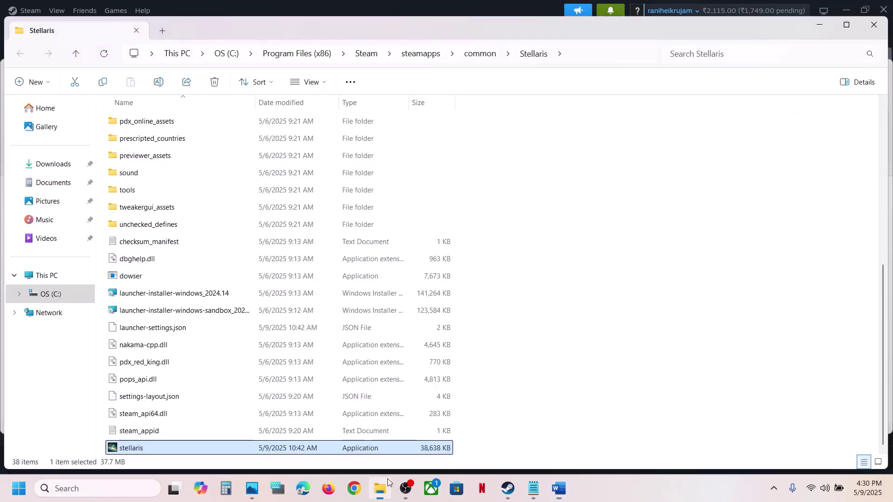
pyautogui.click(41, 183)
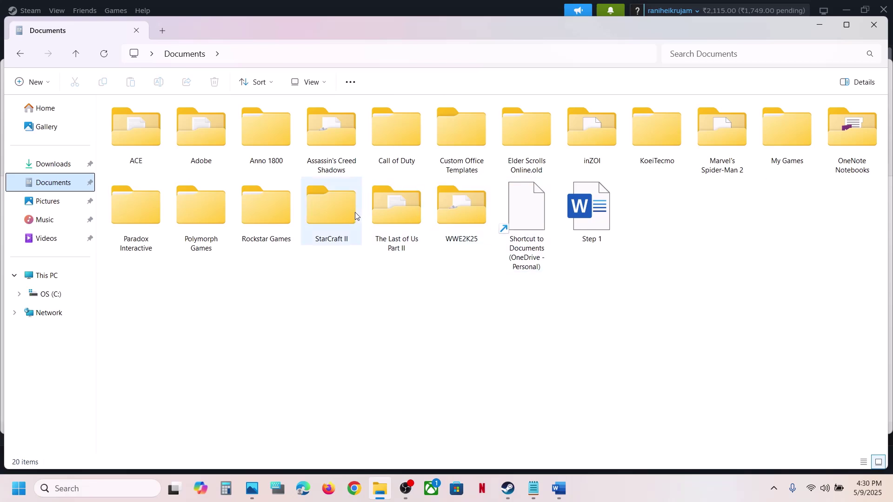
pyautogui.doubleClick(147, 235)
pyautogui.doubleClick(138, 141)
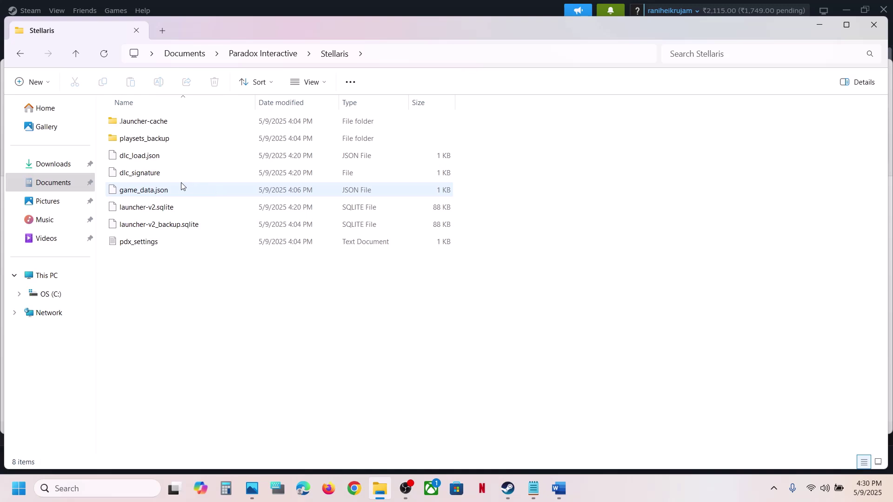
pyautogui.click(77, 54)
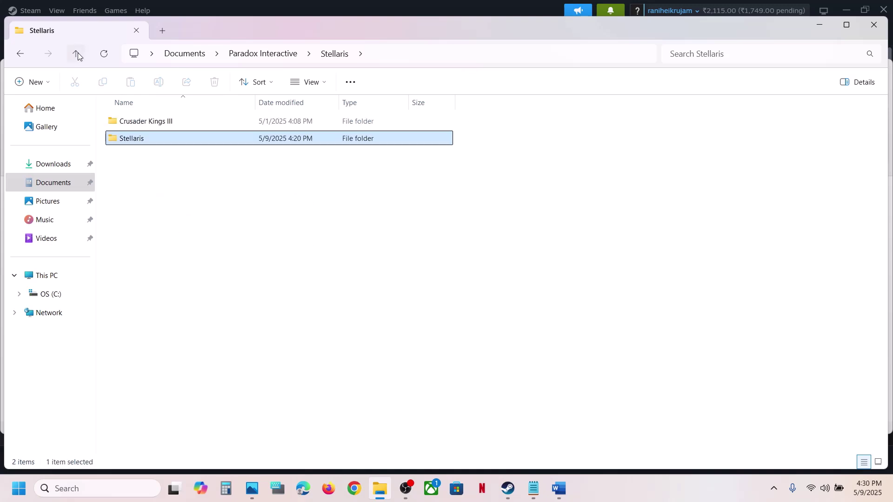
pyautogui.click(78, 54)
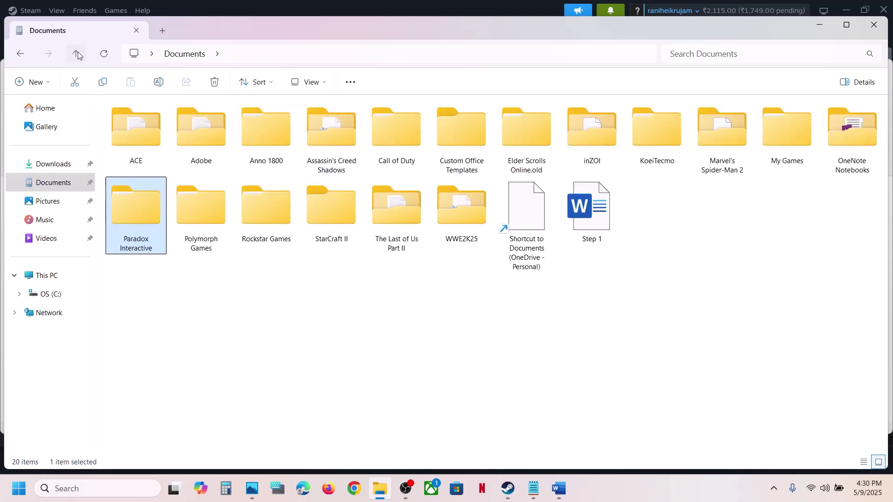
pyautogui.doubleClick(124, 220)
pyautogui.click(146, 141)
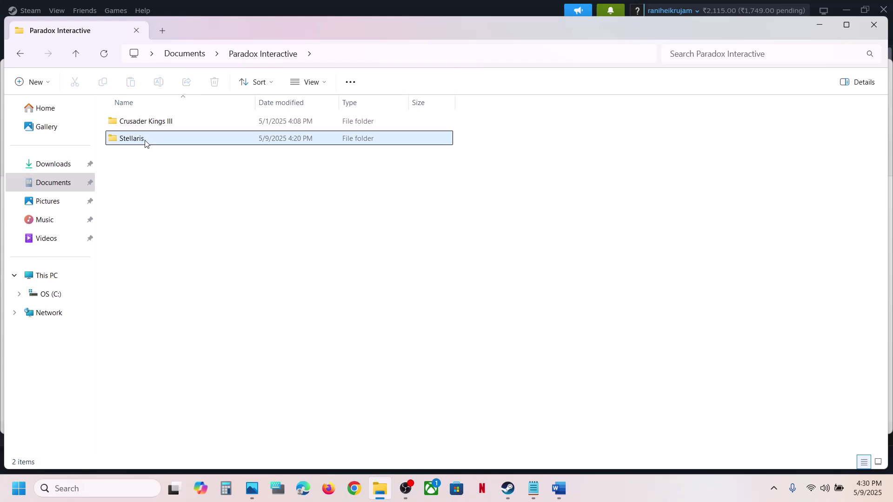
# Navigate from This PC through C: > Users > the user's profile into AppData
pyautogui.click(53, 276)
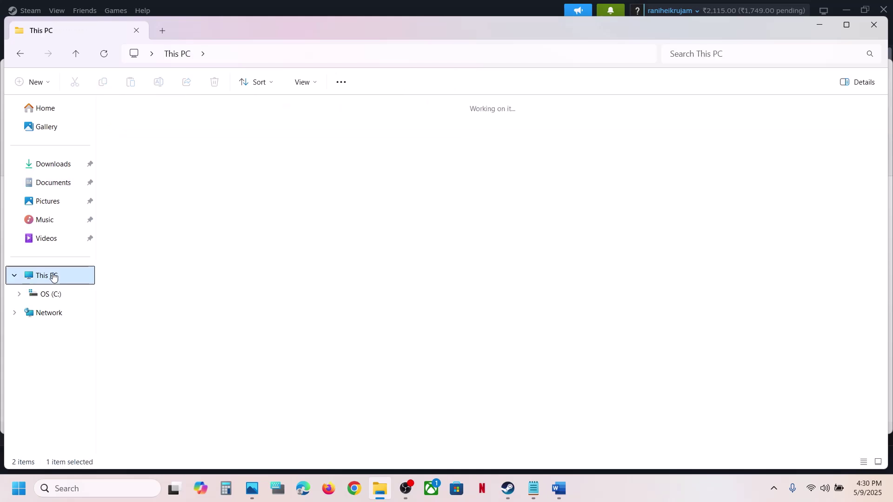
pyautogui.doubleClick(165, 130)
pyautogui.scroll(-4, 177, 316)
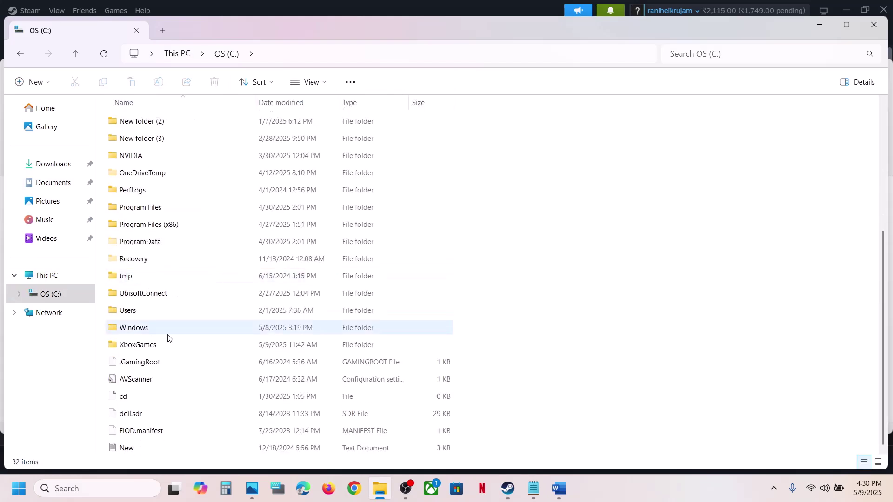
pyautogui.doubleClick(123, 311)
pyautogui.doubleClick(148, 122)
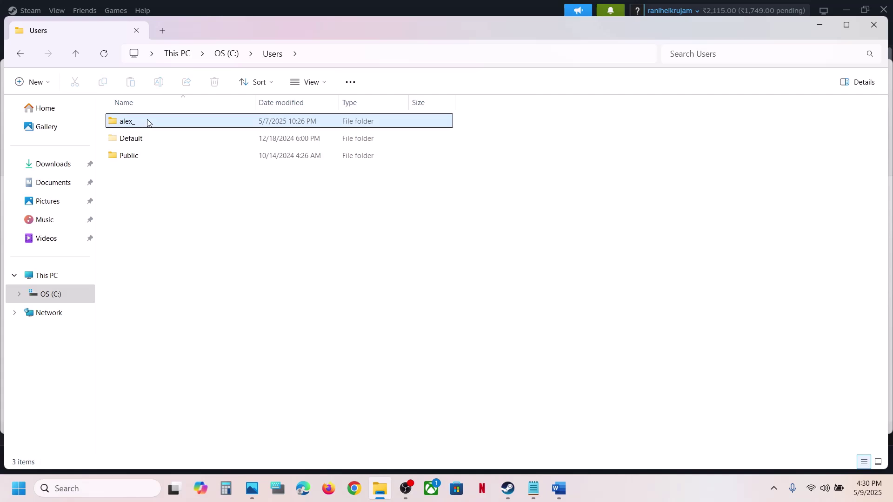
pyautogui.click(132, 242)
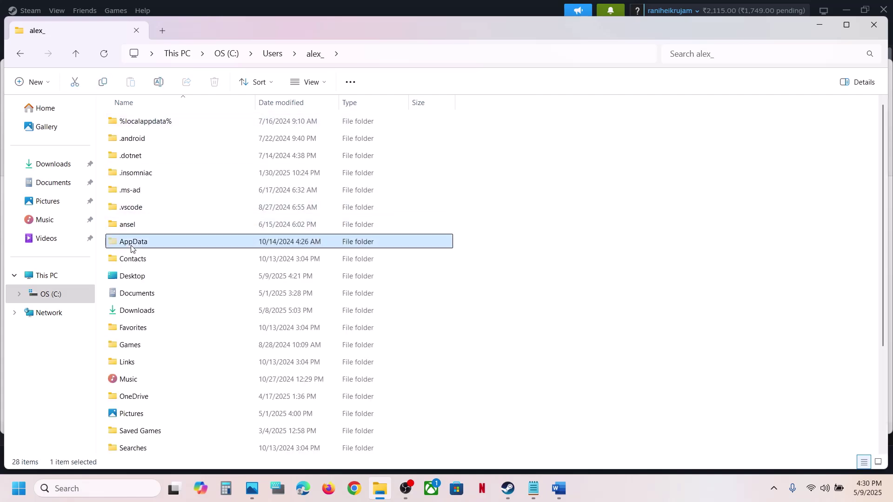
pyautogui.click(316, 82)
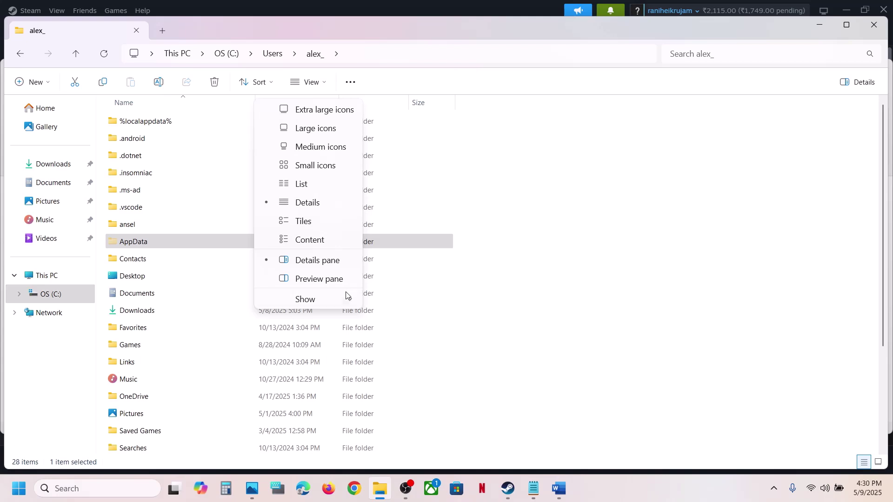
pyautogui.click(135, 243)
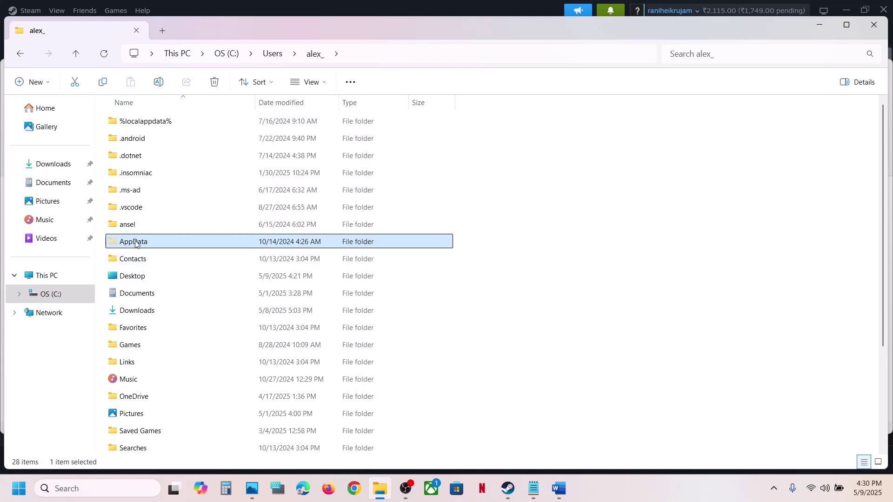
pyautogui.doubleClick(135, 243)
# Inspect AppData's Local, LocalLow and Roaming\paradox-launcher-v2 folders, then return to Documents
pyautogui.doubleClick(156, 121)
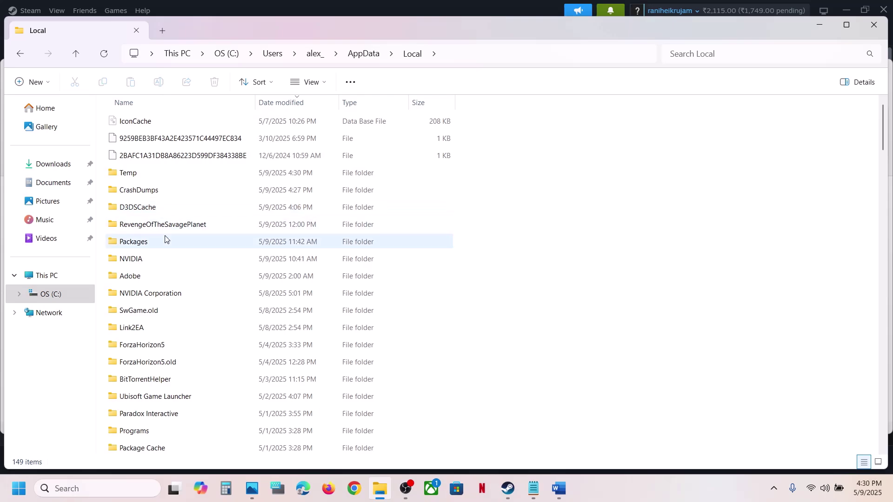
pyautogui.click(75, 58)
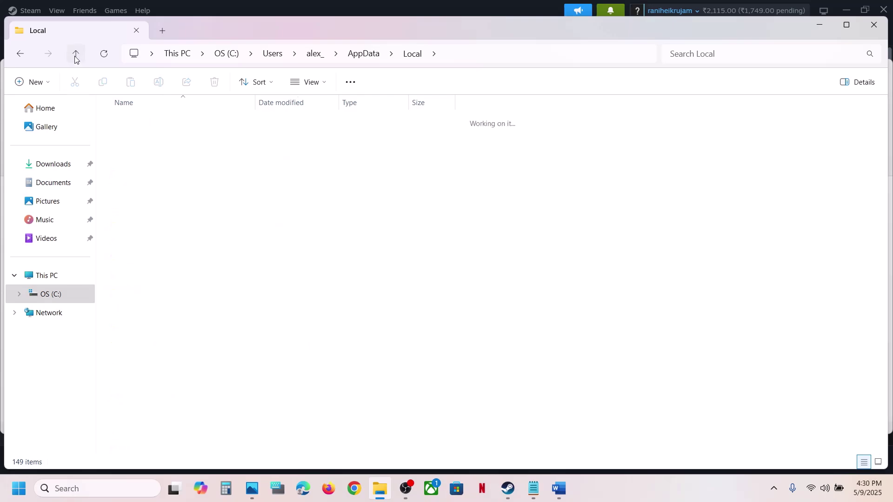
pyautogui.doubleClick(152, 142)
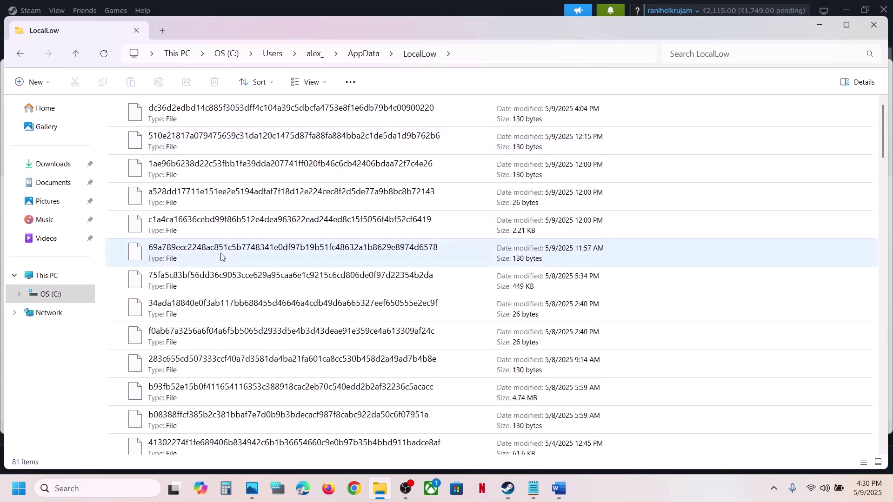
pyautogui.scroll(-15, 221, 257)
pyautogui.scroll(-5, 221, 256)
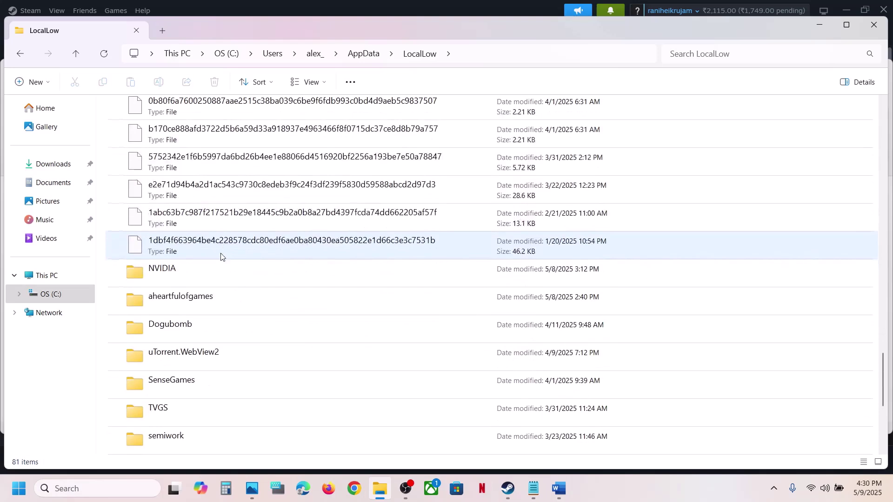
pyautogui.click(81, 56)
pyautogui.doubleClick(148, 157)
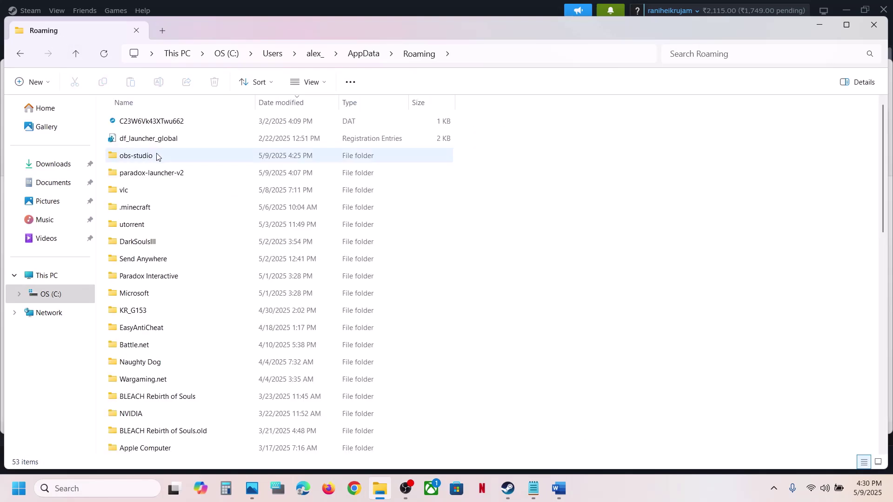
pyautogui.doubleClick(158, 176)
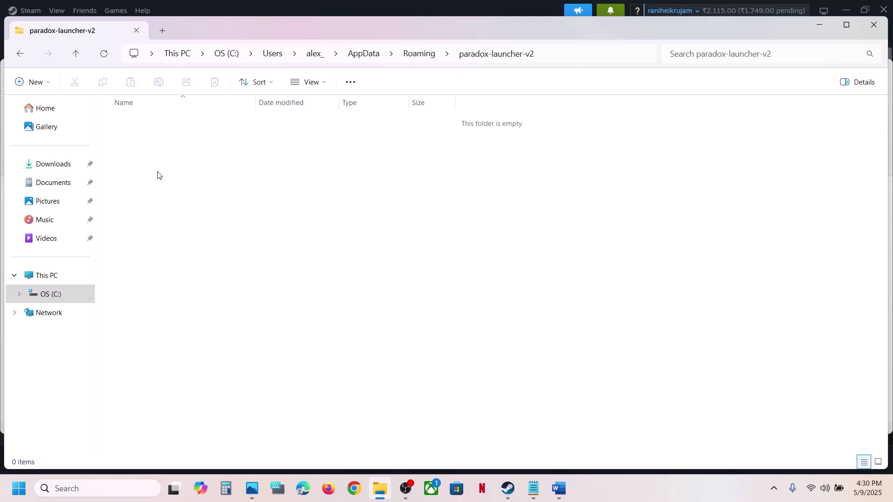
pyautogui.click(52, 186)
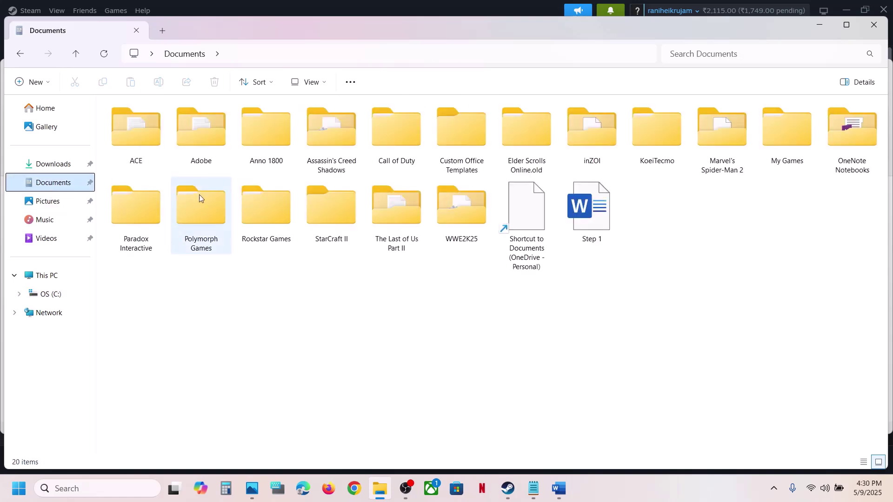
# Copy the Stellaris folder from Paradox Interactive and paste a backup on the desktop
pyautogui.doubleClick(152, 217)
pyautogui.click(130, 137)
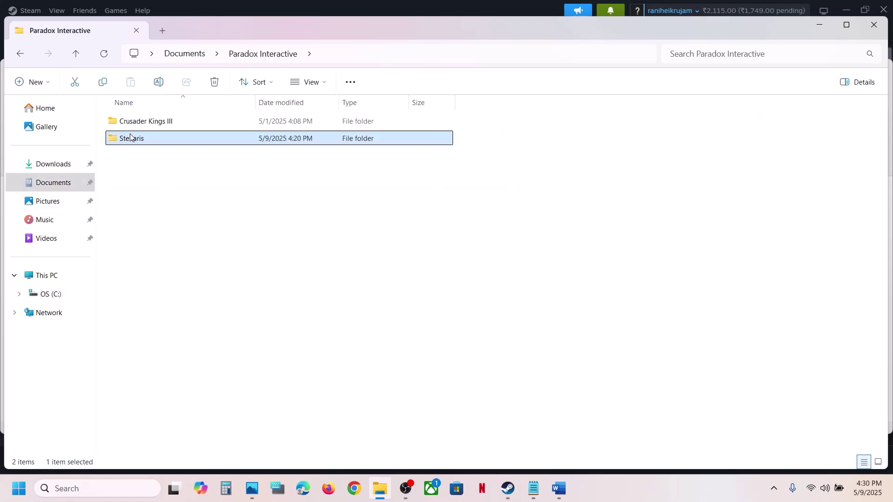
pyautogui.rightClick(135, 138)
pyautogui.click(195, 143)
pyautogui.press('super+d')
pyautogui.hotkey('ctrl', 'v')
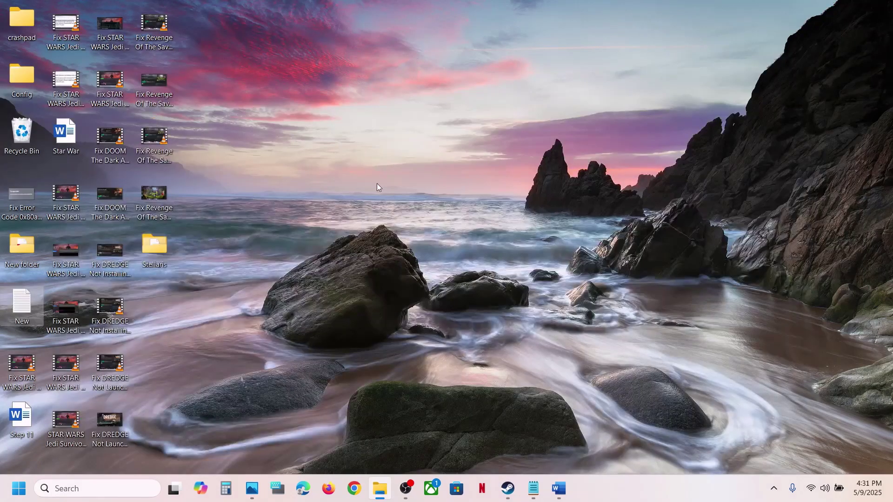
pyautogui.moveTo(159, 256); pyautogui.dragTo(446, 251)
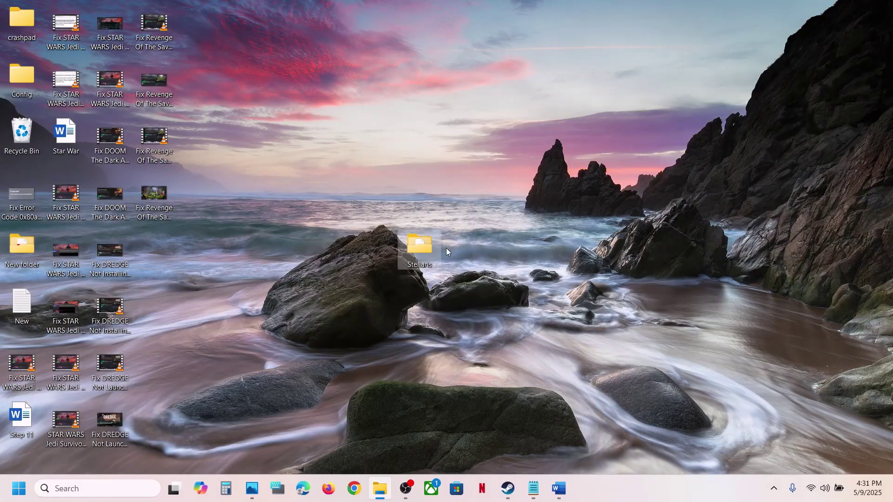
# Rename the original Stellaris folder in Paradox Interactive to Stellaris.old
pyautogui.click(380, 488)
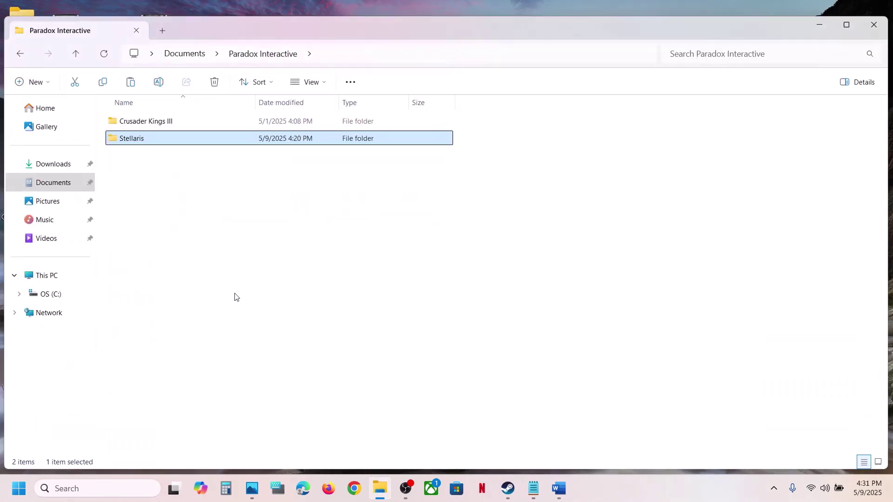
pyautogui.rightClick(140, 140)
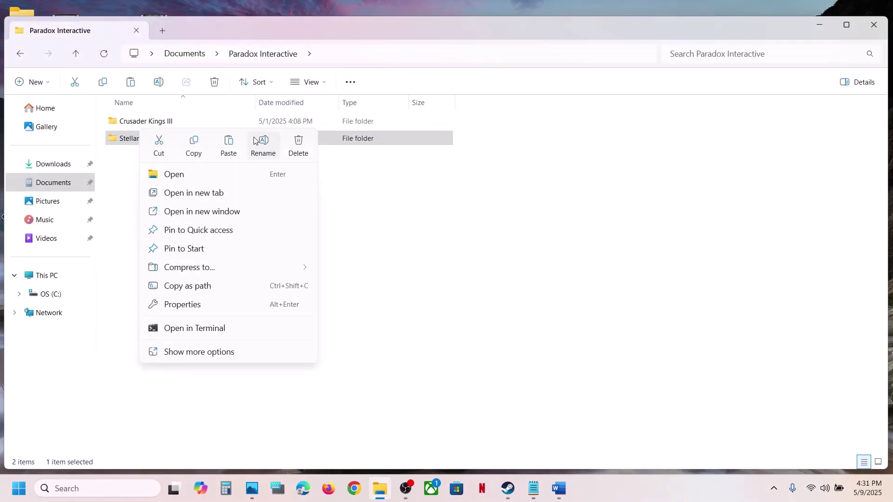
pyautogui.click(262, 142)
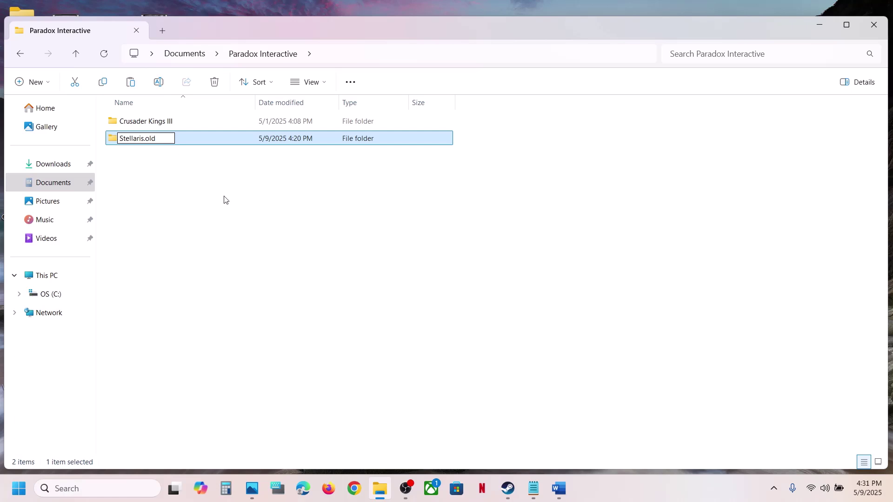
pyautogui.press('Return')
pyautogui.click(274, 241)
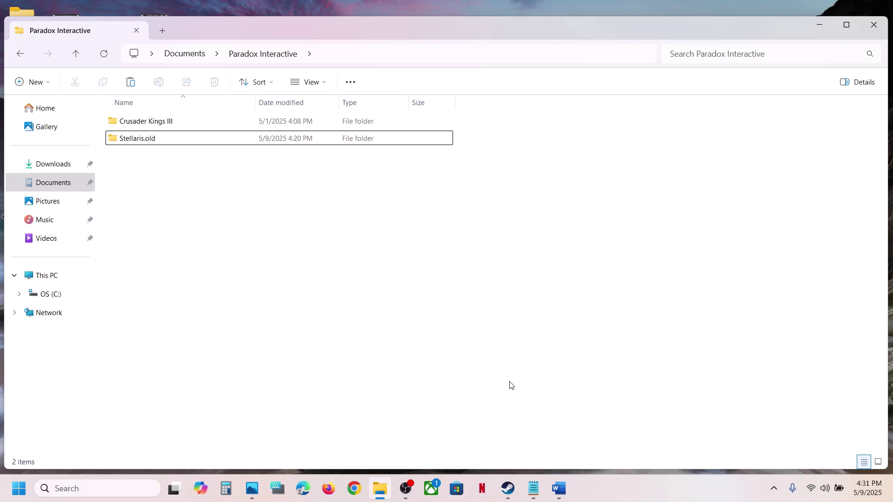
# Read the guide's Step 5, Verify the game files, and return to Steam's Stellaris page
pyautogui.click(510, 484)
pyautogui.click(563, 496)
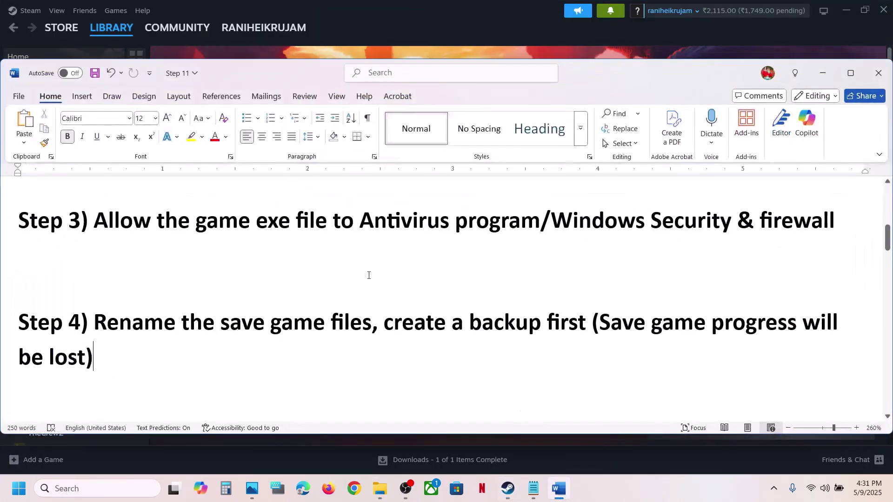
pyautogui.scroll(-3, 369, 275)
pyautogui.moveTo(111, 336); pyautogui.dragTo(323, 337)
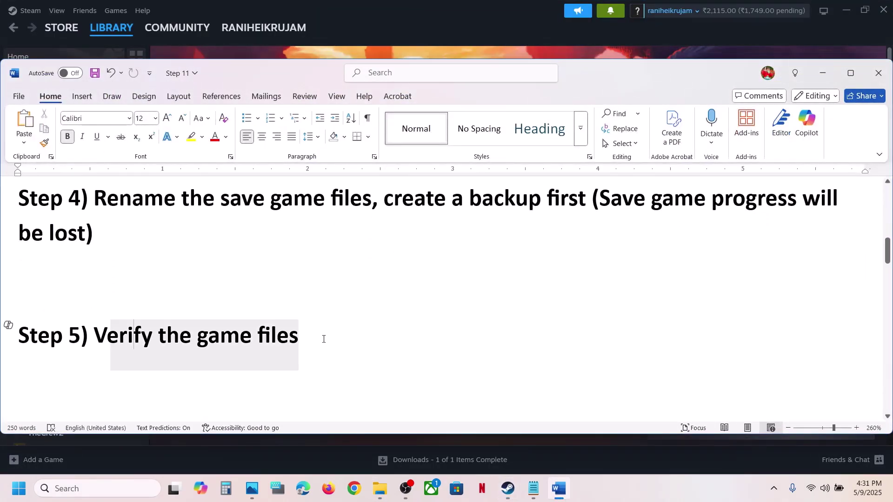
pyautogui.click(447, 35)
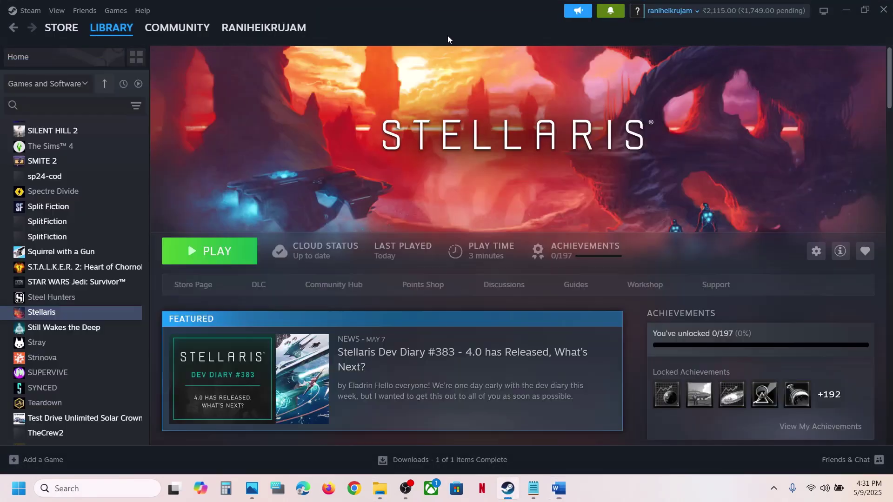
pyautogui.rightClick(94, 320)
pyautogui.click(122, 405)
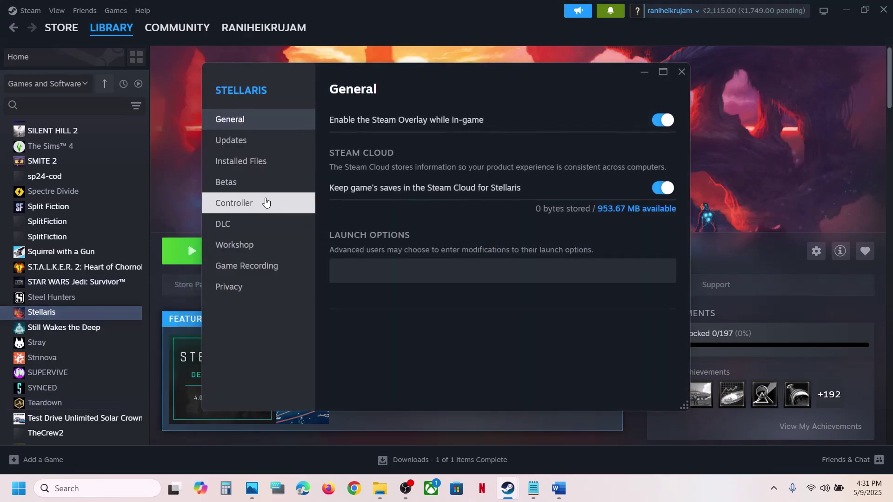
pyautogui.click(248, 164)
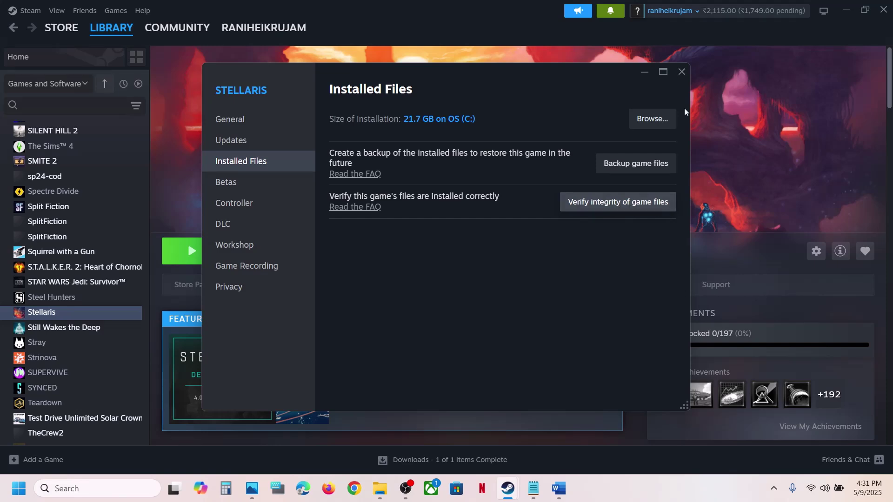
pyautogui.click(682, 71)
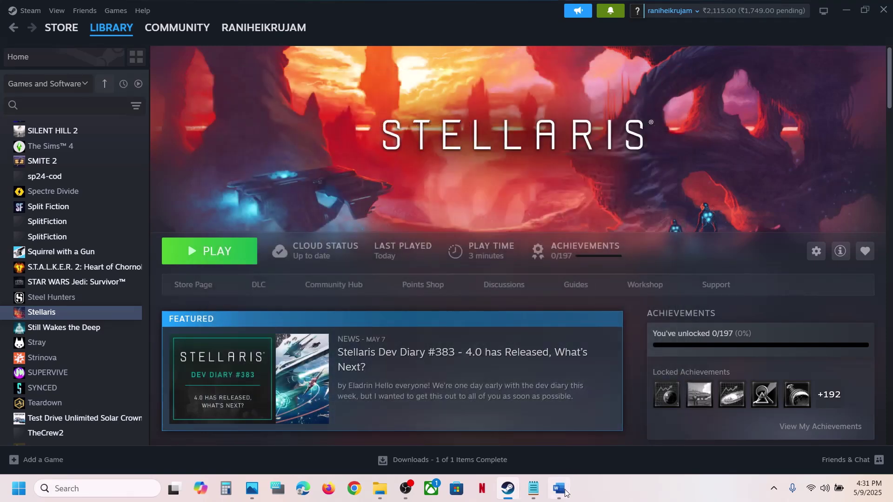
pyautogui.click(565, 492)
pyautogui.scroll(-3, 443, 231)
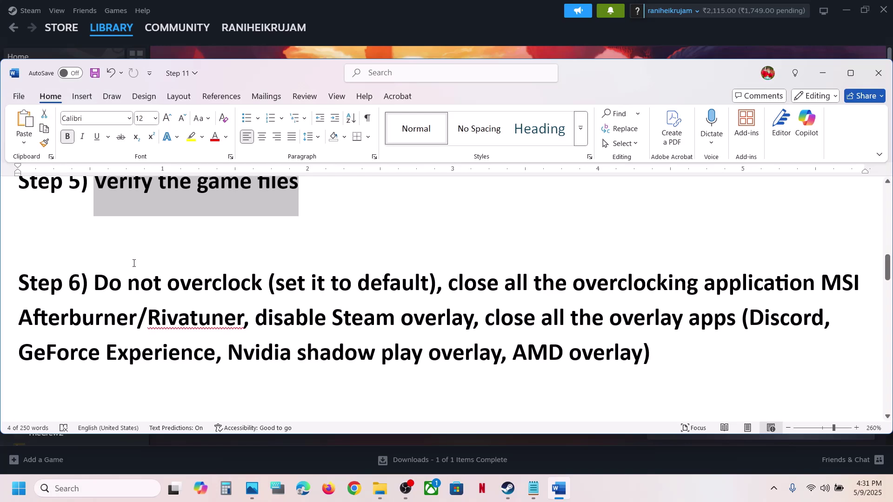
pyautogui.moveTo(117, 282); pyautogui.dragTo(780, 292)
pyautogui.click(284, 317)
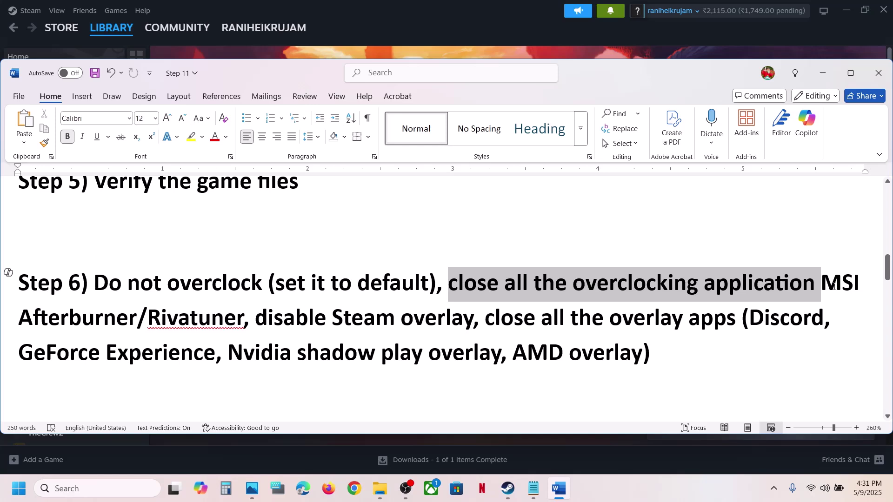
pyautogui.moveTo(834, 286); pyautogui.dragTo(251, 321)
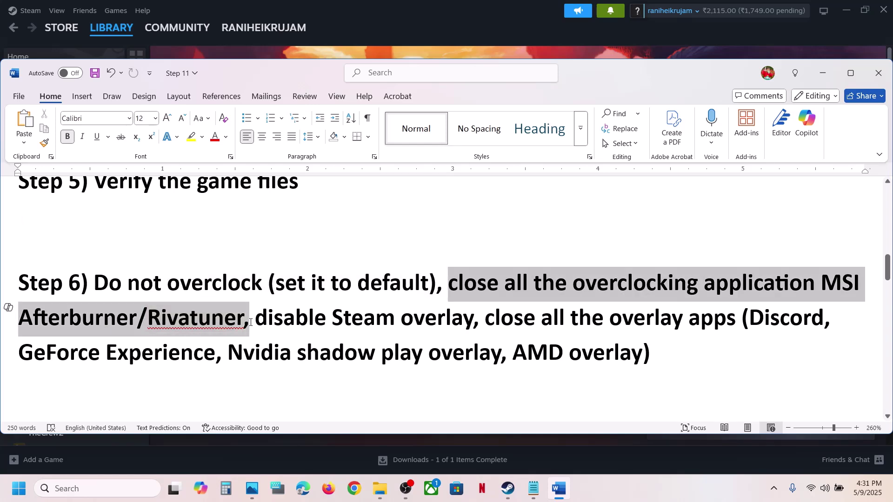
pyautogui.click(250, 322)
pyautogui.moveTo(575, 285); pyautogui.dragTo(716, 285)
pyautogui.moveTo(256, 320); pyautogui.dragTo(475, 321)
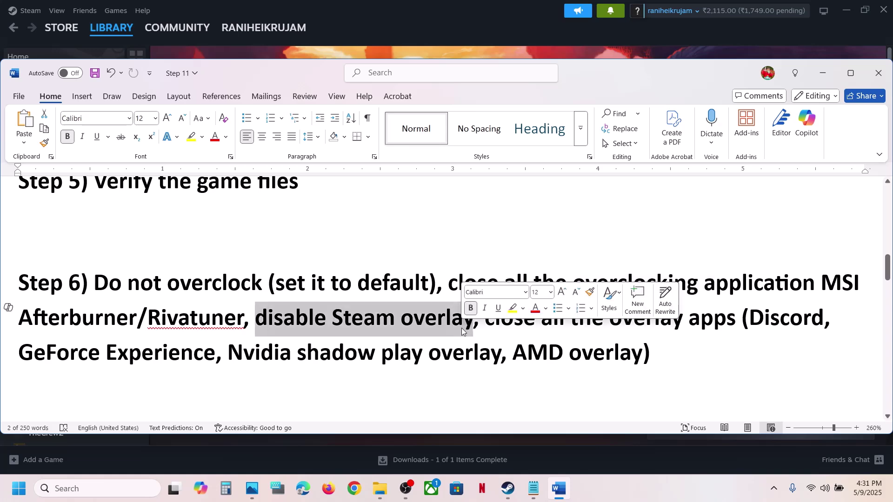
pyautogui.click(420, 23)
# Check the Steam Overlay setting in Stellaris's Properties, then return to the Word guide's Step 6
pyautogui.rightClick(85, 316)
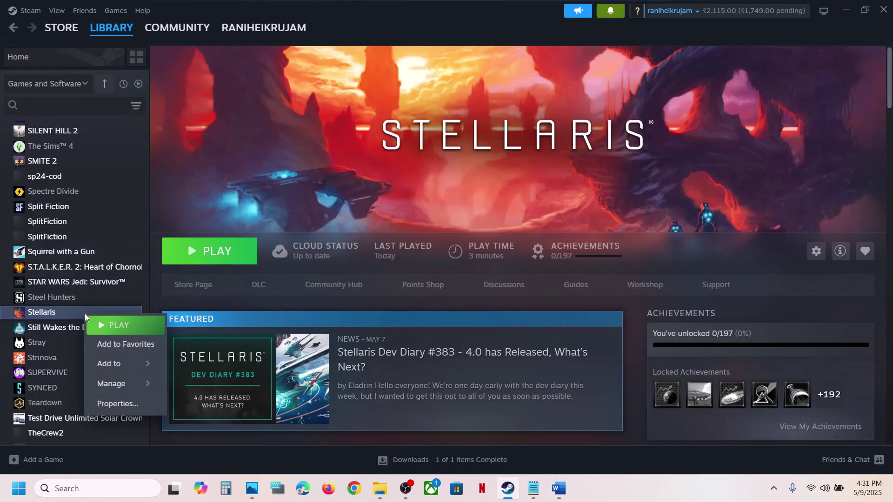
pyautogui.click(120, 402)
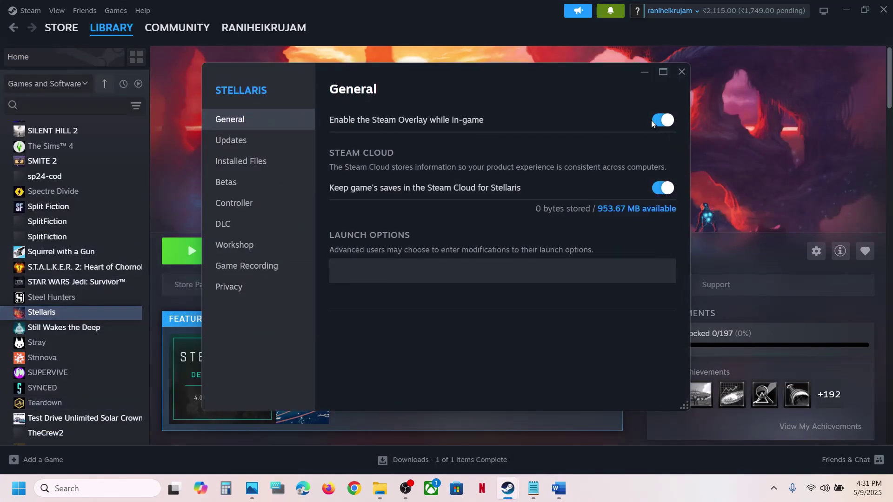
pyautogui.click(674, 79)
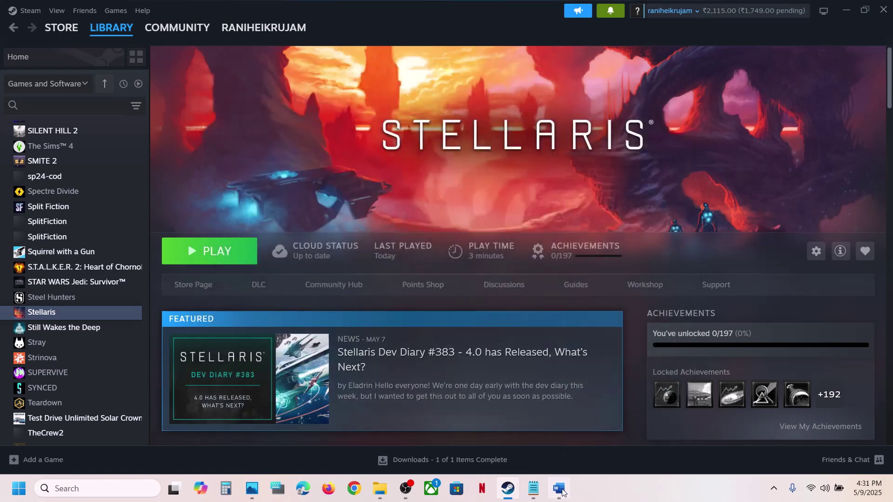
pyautogui.click(558, 489)
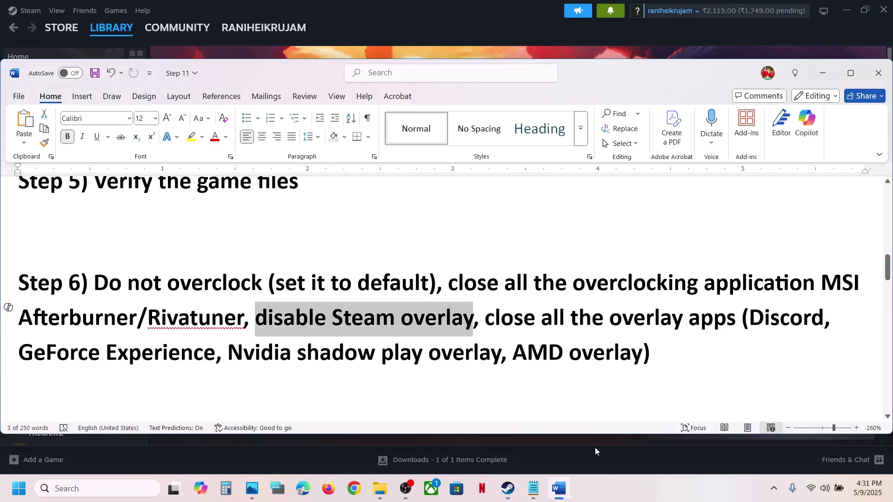
pyautogui.doubleClick(754, 330)
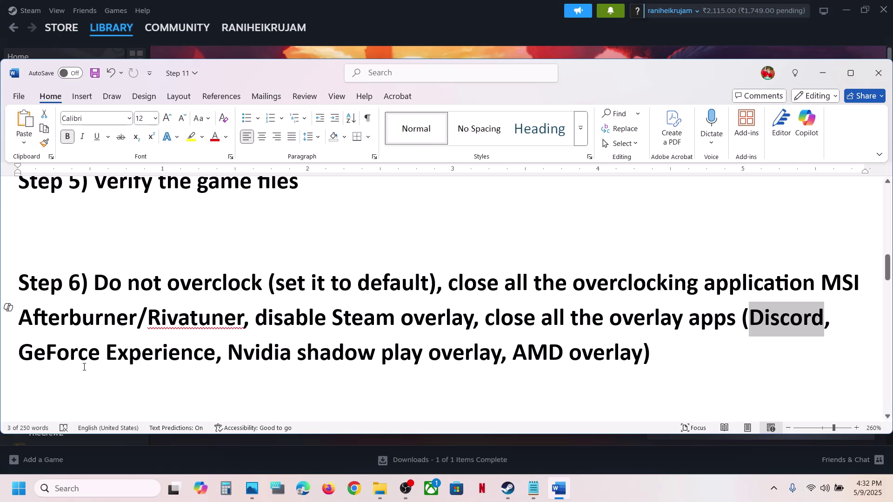
pyautogui.click(91, 489)
pyautogui.write('nvia')
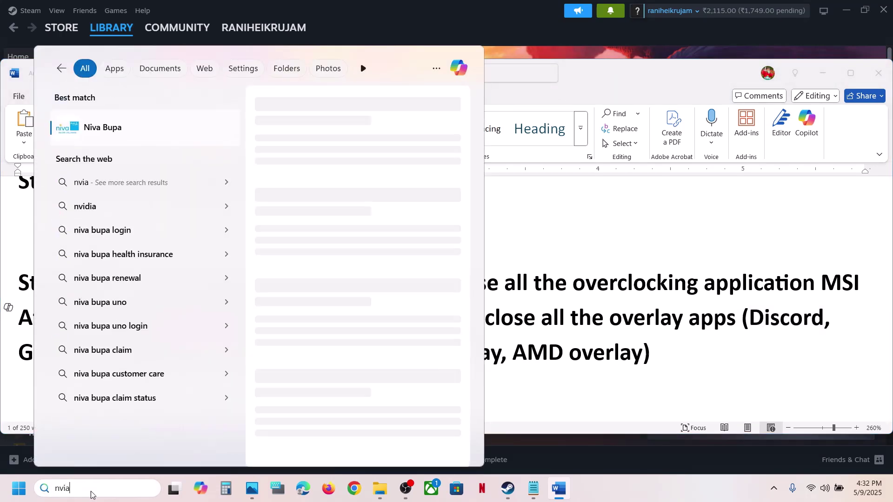
pyautogui.press('Return')
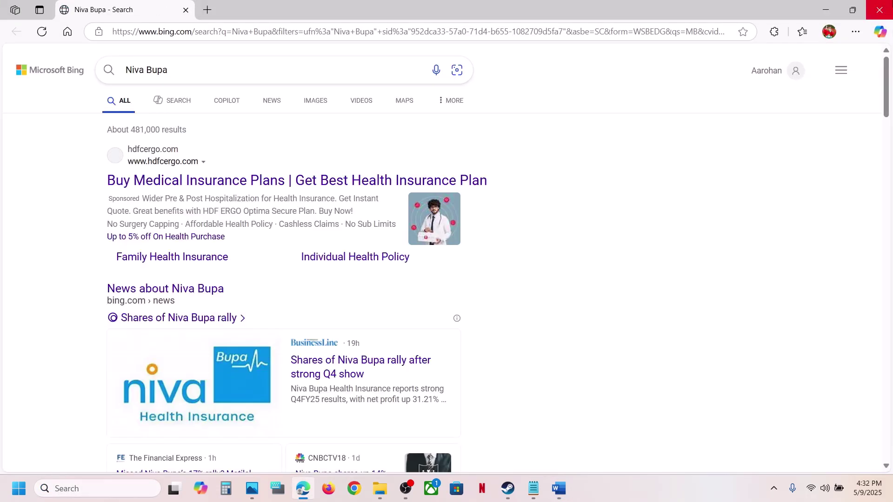
pyautogui.hotkey('alt', 'Tab')
pyautogui.click(116, 488)
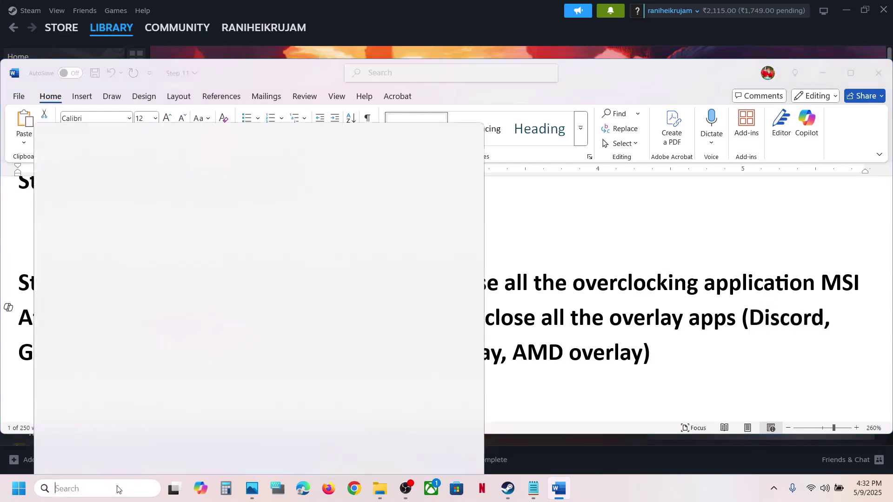
pyautogui.write('nvi')
pyautogui.press('Return')
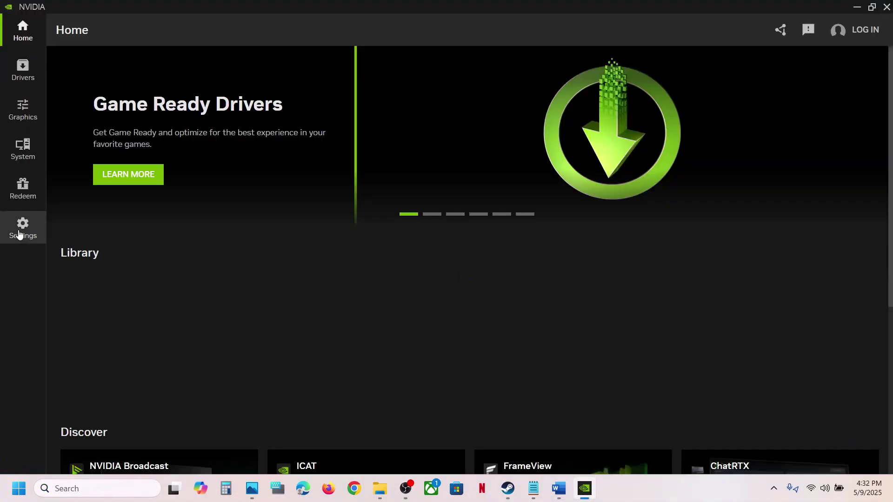
pyautogui.click(22, 229)
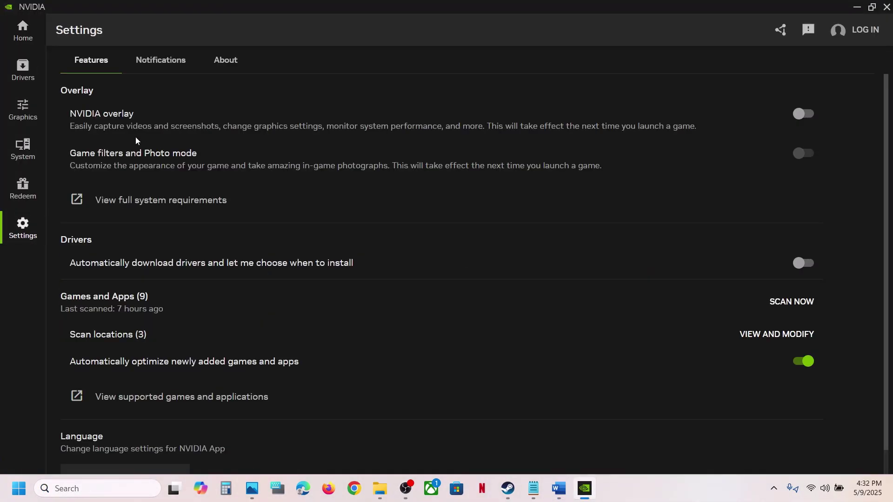
pyautogui.click(887, 8)
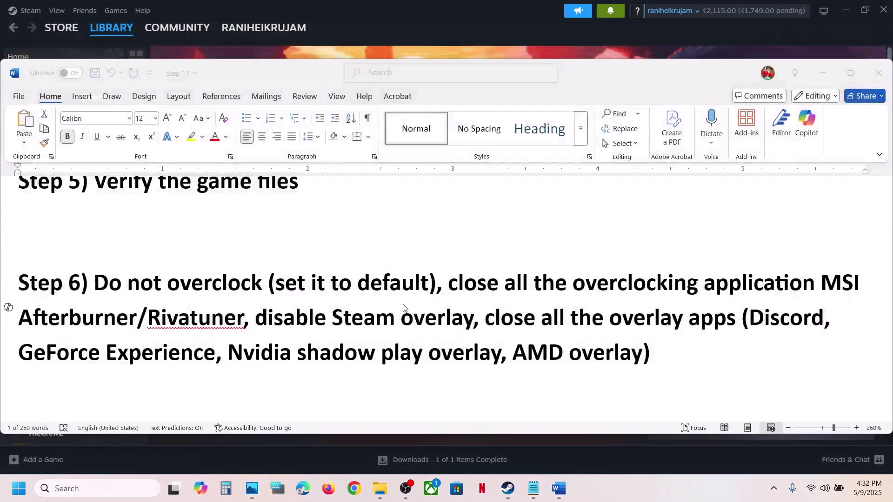
# Review Step 7's clean graphics driver installation text and its NVIDIA and AMD driver links
pyautogui.click(515, 318)
pyautogui.scroll(-3, 191, 357)
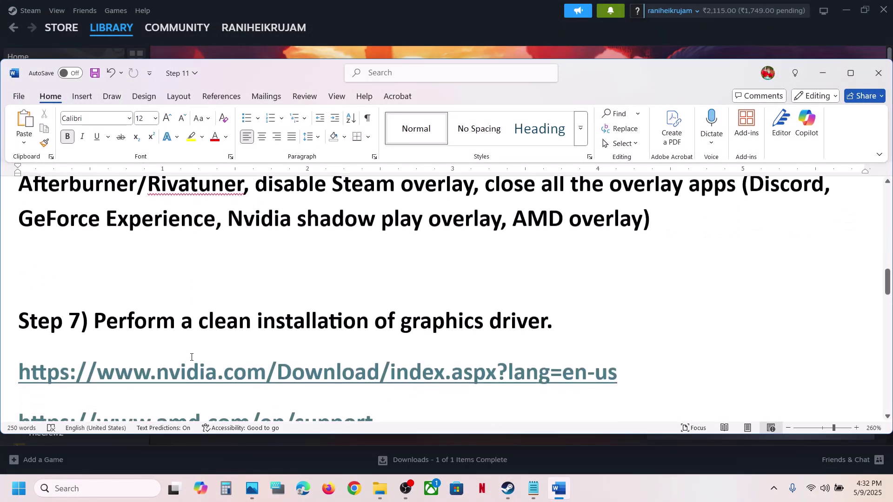
pyautogui.moveTo(210, 287); pyautogui.dragTo(545, 287)
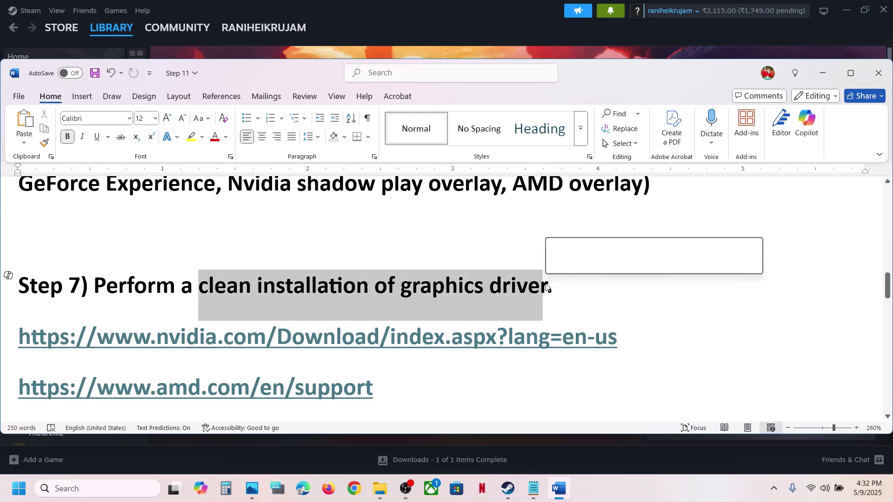
pyautogui.moveTo(617, 338); pyautogui.dragTo(498, 326)
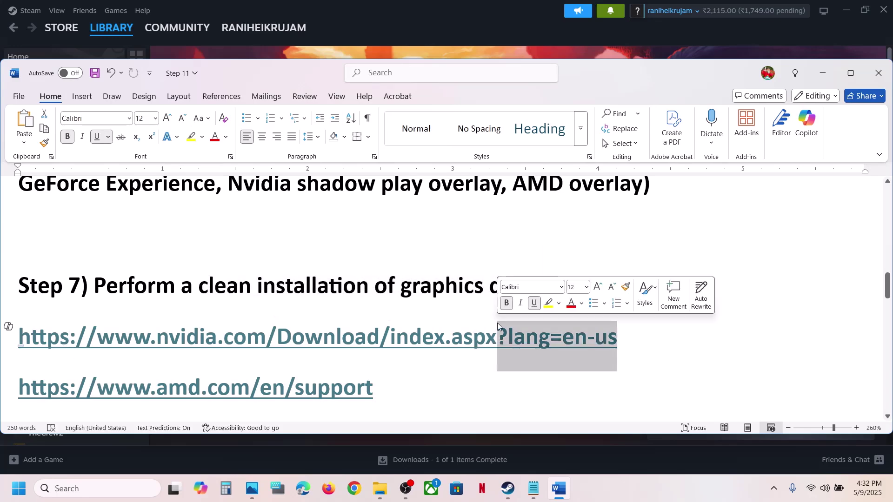
pyautogui.moveTo(159, 342); pyautogui.dragTo(341, 340)
pyautogui.scroll(-2, 338, 307)
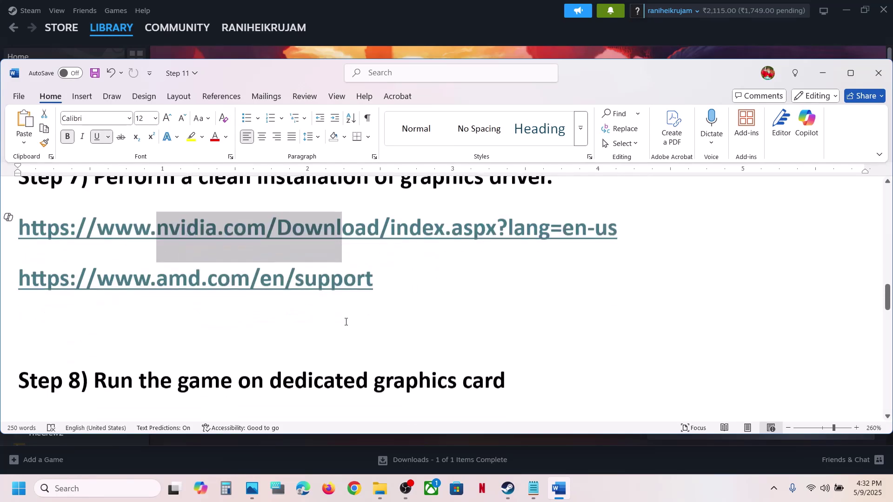
pyautogui.moveTo(40, 279); pyautogui.dragTo(393, 278)
pyautogui.tripleClick(393, 279)
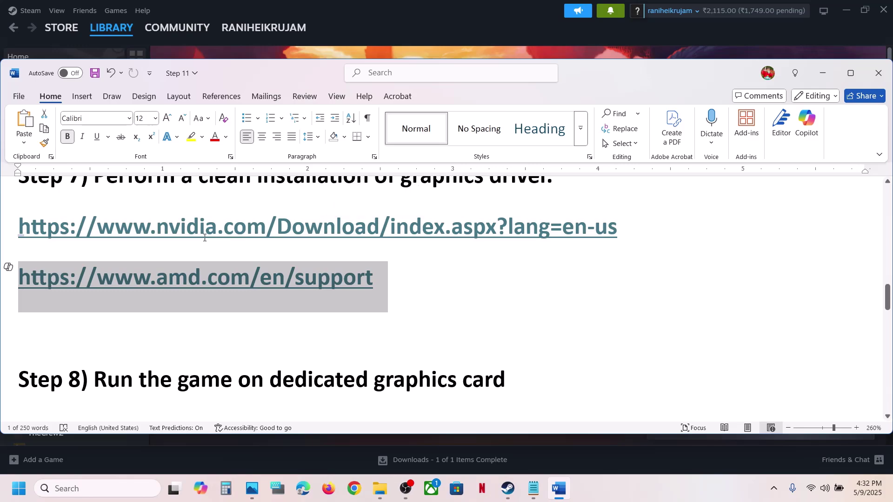
pyautogui.moveTo(205, 237); pyautogui.dragTo(367, 234)
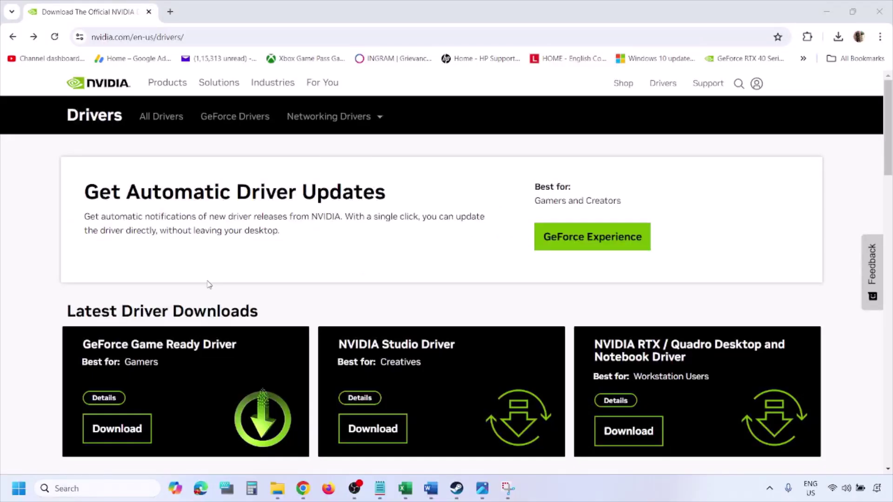
# Run NVIDIA's manual driver search for Windows 11, then view the 1.png screenshot in Photos
pyautogui.scroll(-8, 209, 284)
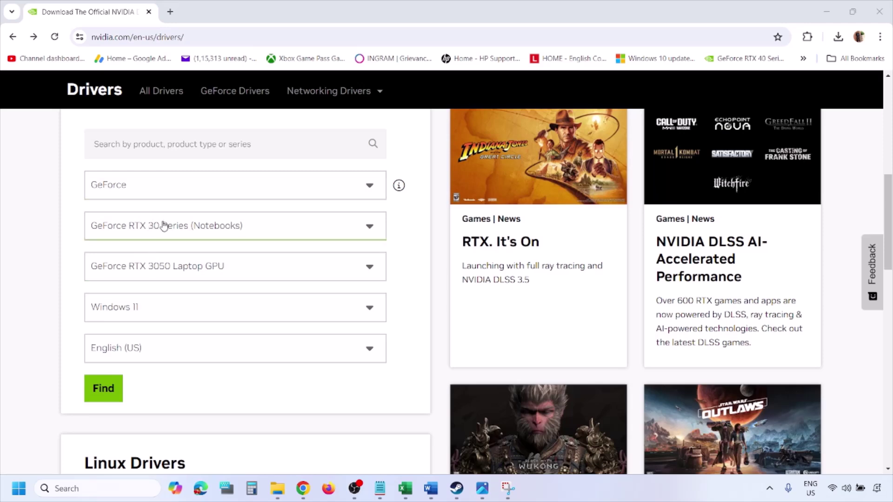
pyautogui.click(147, 310)
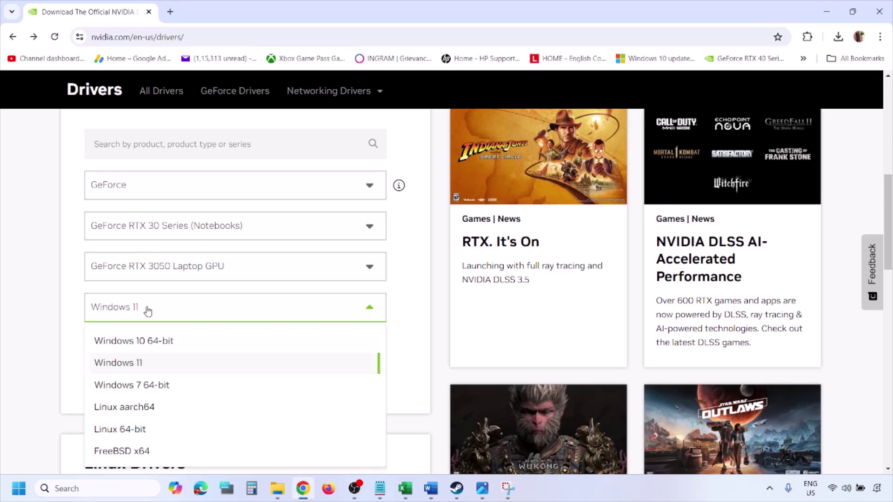
pyautogui.click(130, 364)
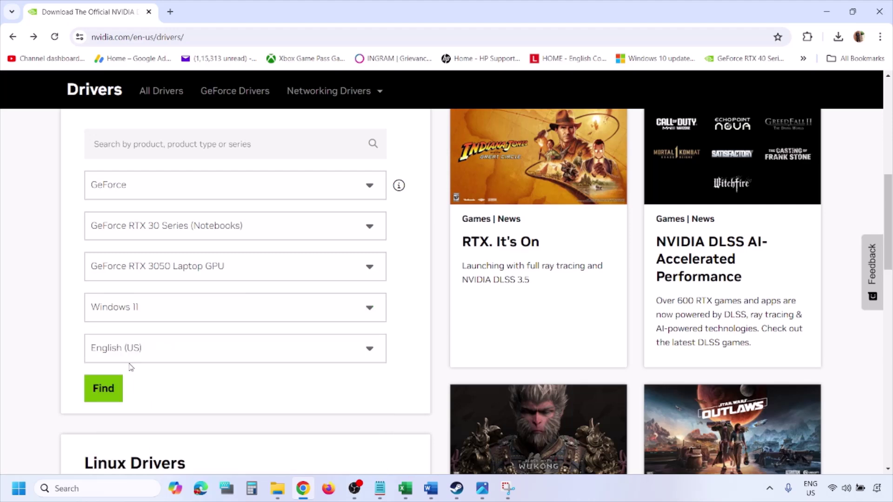
pyautogui.click(104, 389)
pyautogui.click(484, 495)
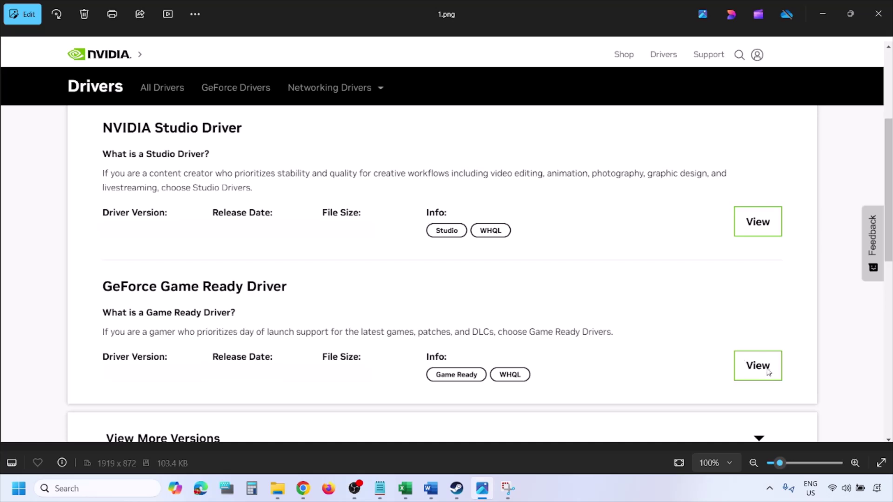
# Step through driver screenshots 2.png to 5.png, then show Restart in the Start power menu
pyautogui.press('Right')
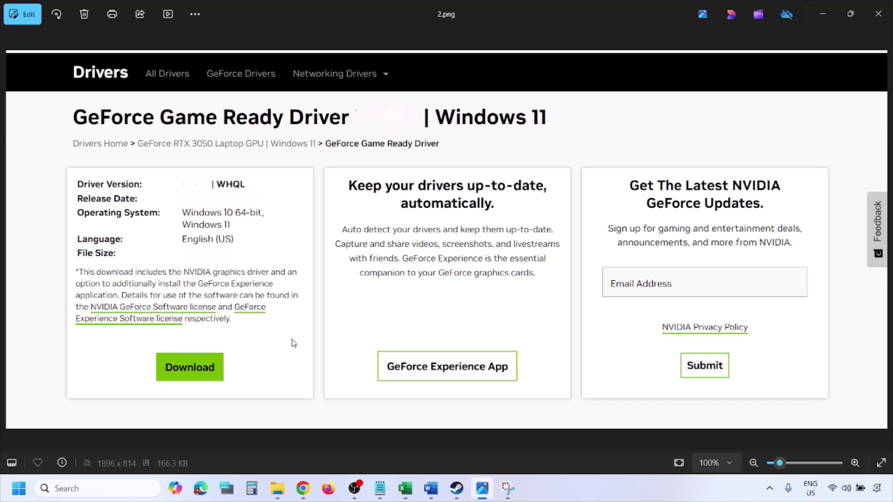
pyautogui.press('Right')
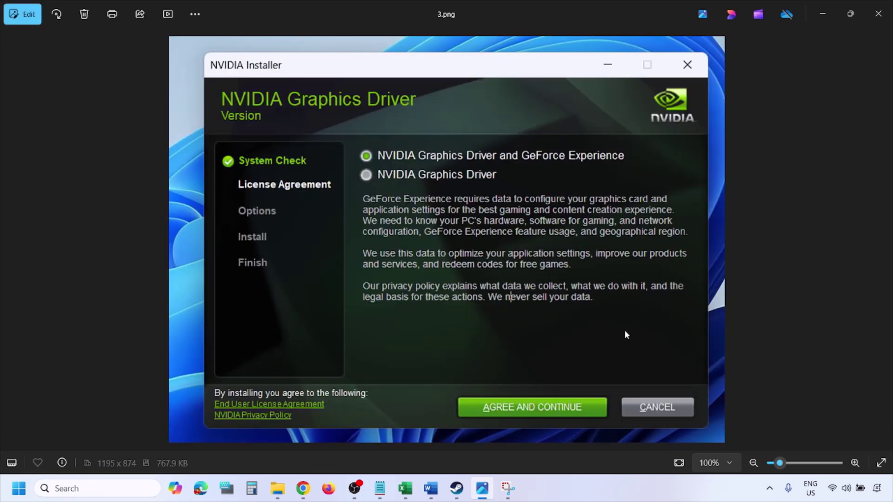
pyautogui.press('Right')
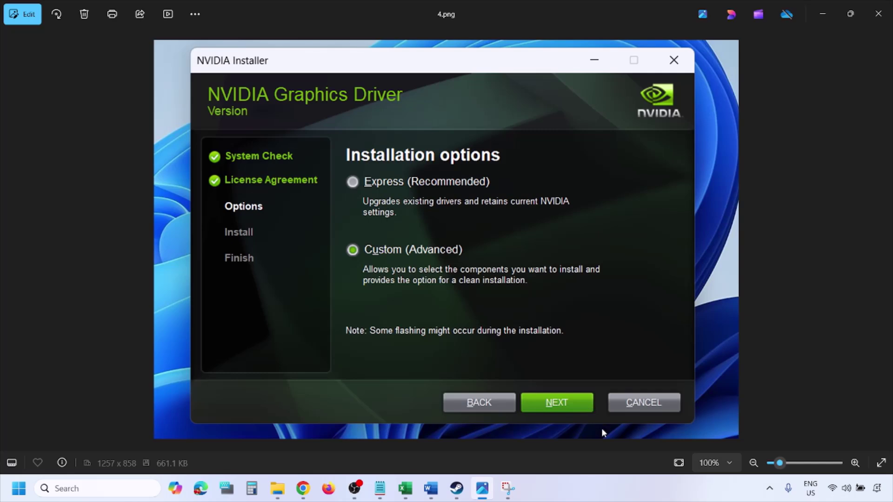
pyautogui.press('Right')
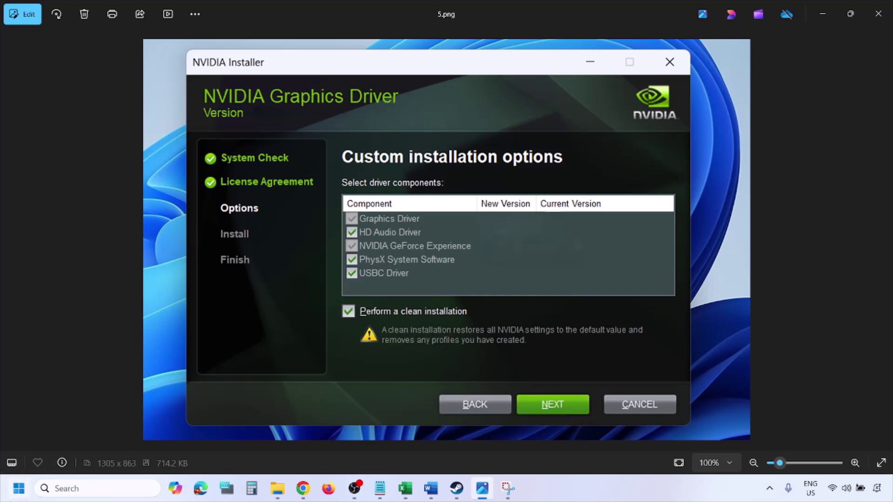
pyautogui.click(18, 489)
pyautogui.click(339, 449)
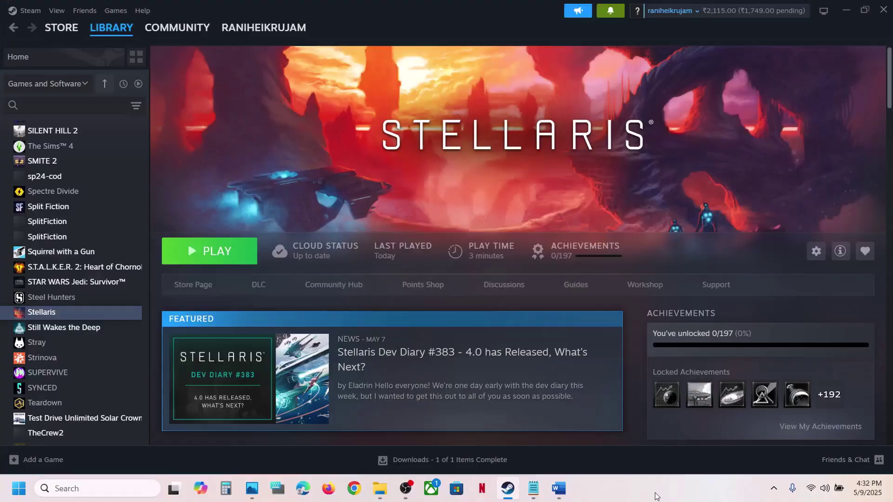
# Copy 'graphics' from the Word guide's Step 8 and search Windows for it
pyautogui.click(559, 488)
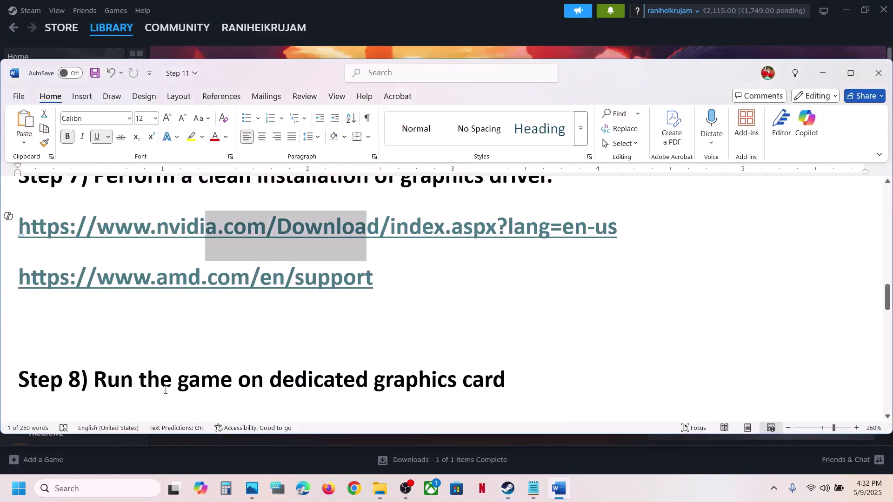
pyautogui.moveTo(118, 284); pyautogui.dragTo(400, 271)
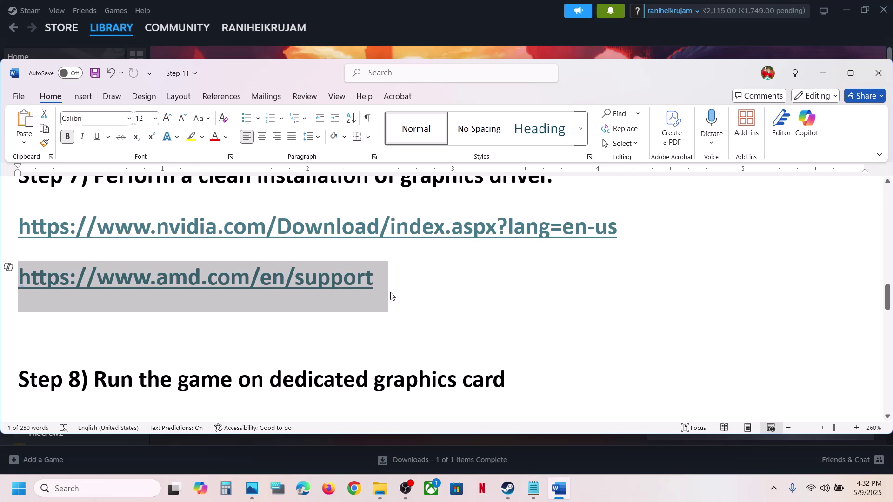
pyautogui.doubleClick(416, 372)
pyautogui.hotkey('ctrl', 'c')
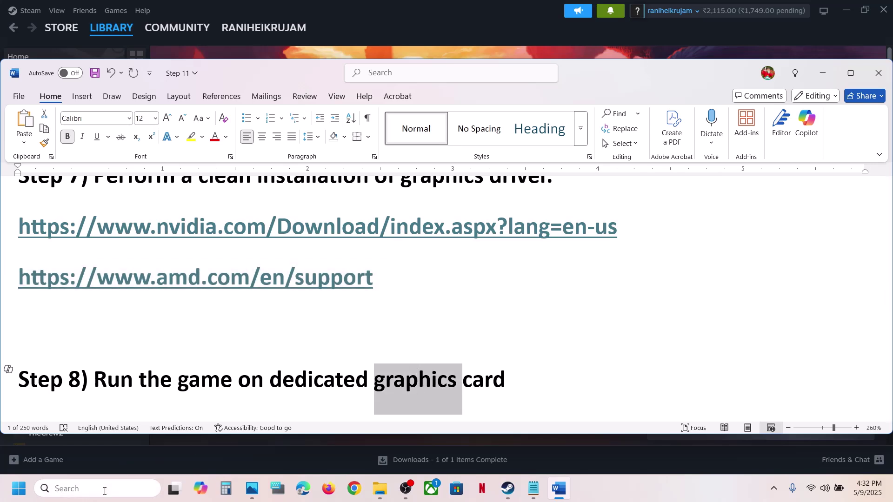
pyautogui.click(104, 489)
pyautogui.hotkey('ctrl', 'v')
# Add stellaris.exe from steamapps\common\Stellaris to the Graphics settings app list
pyautogui.click(172, 129)
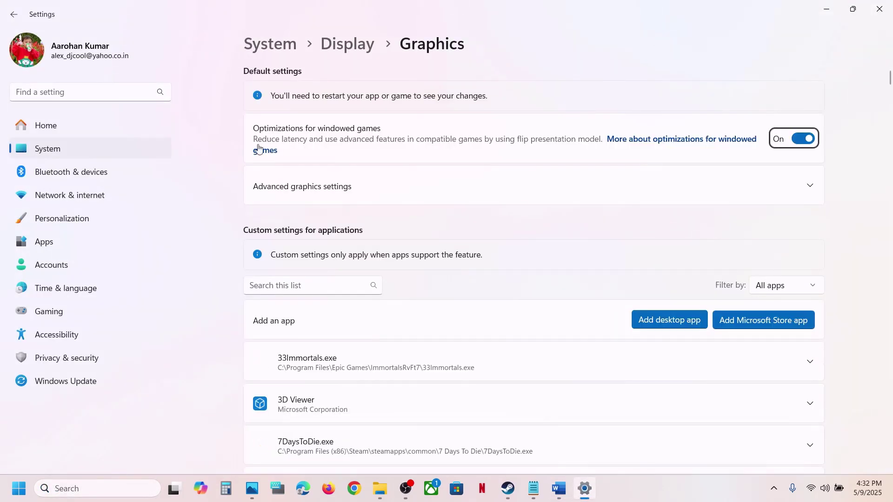
pyautogui.click(641, 322)
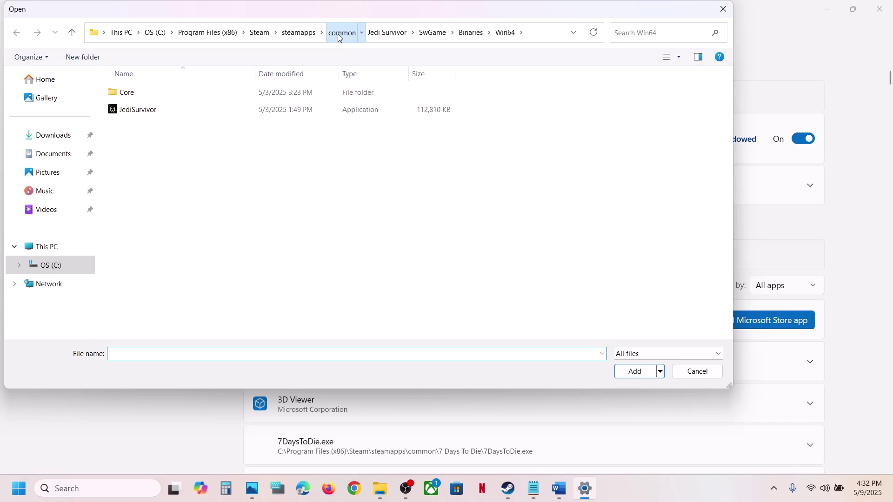
pyautogui.click(339, 33)
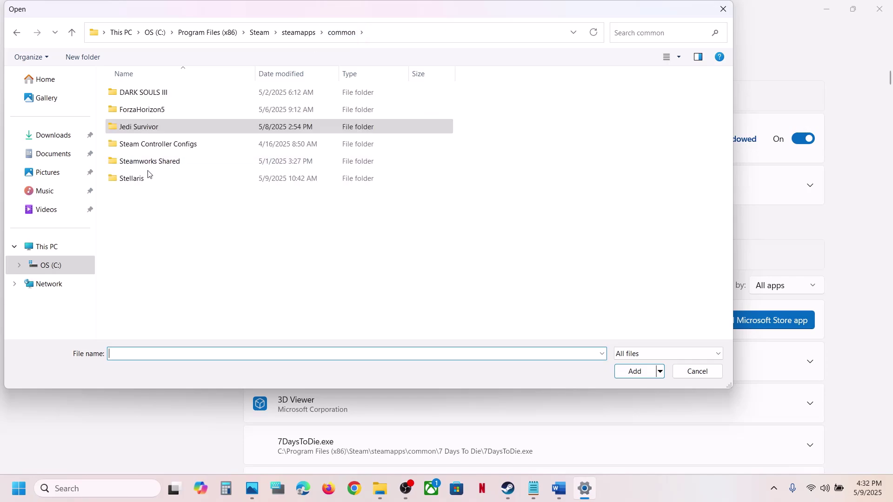
pyautogui.doubleClick(138, 179)
pyautogui.scroll(-5, 210, 291)
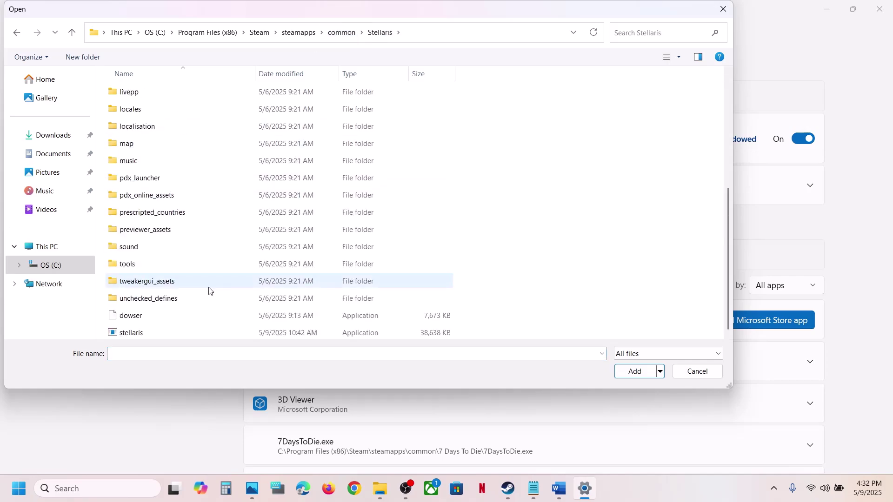
pyautogui.click(140, 333)
pyautogui.click(633, 372)
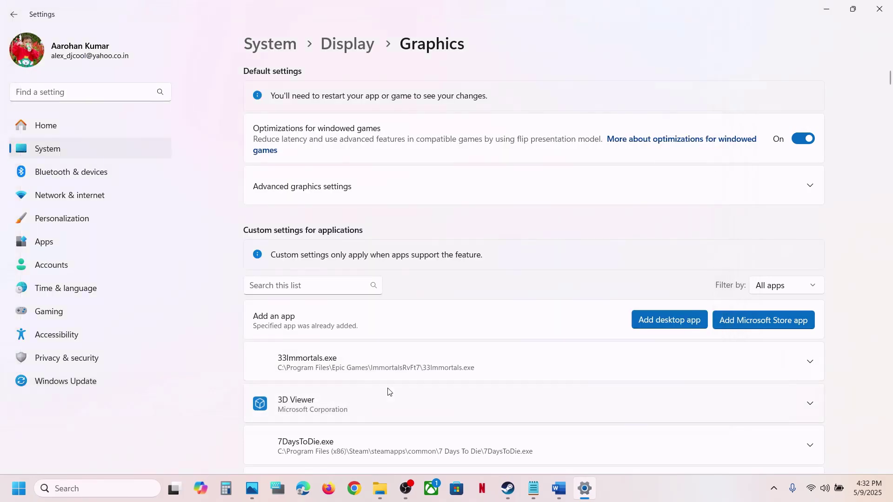
# Set Stellaris's GPU preference to High Performance (NVIDIA RTX 3050) and close Settings
pyautogui.scroll(-20, 390, 392)
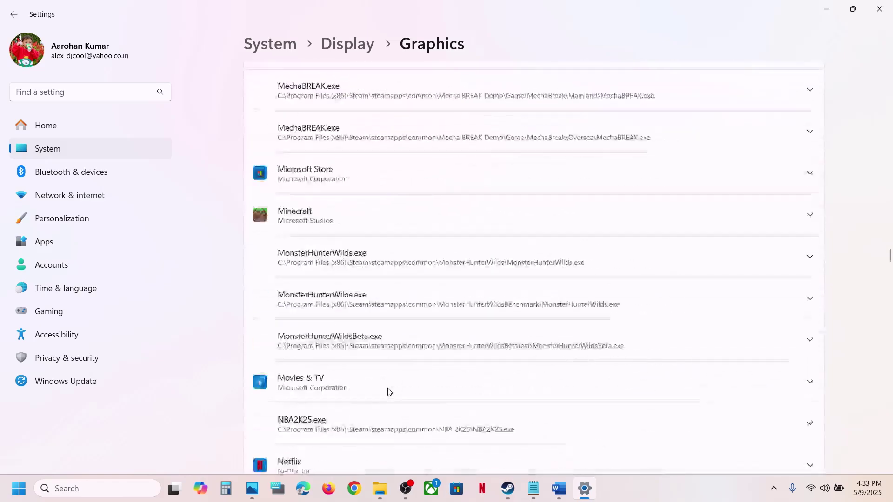
pyautogui.scroll(-20, 390, 392)
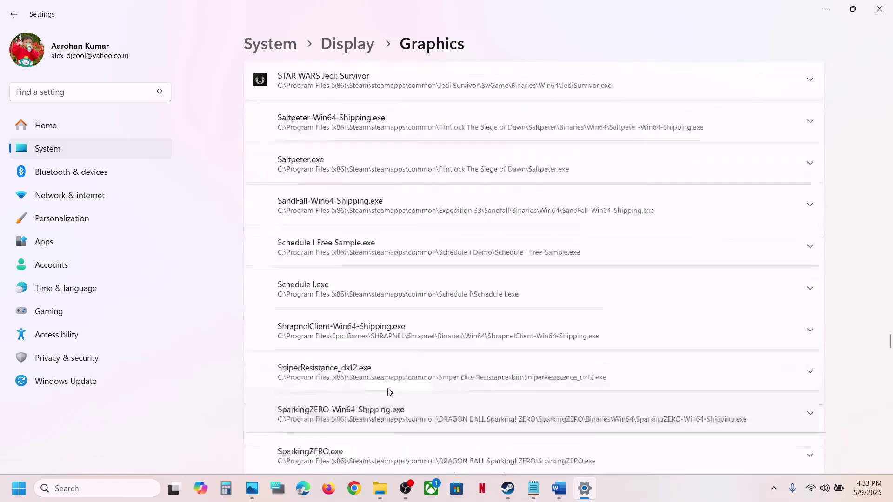
pyautogui.scroll(6, 389, 392)
pyautogui.scroll(-11, 390, 393)
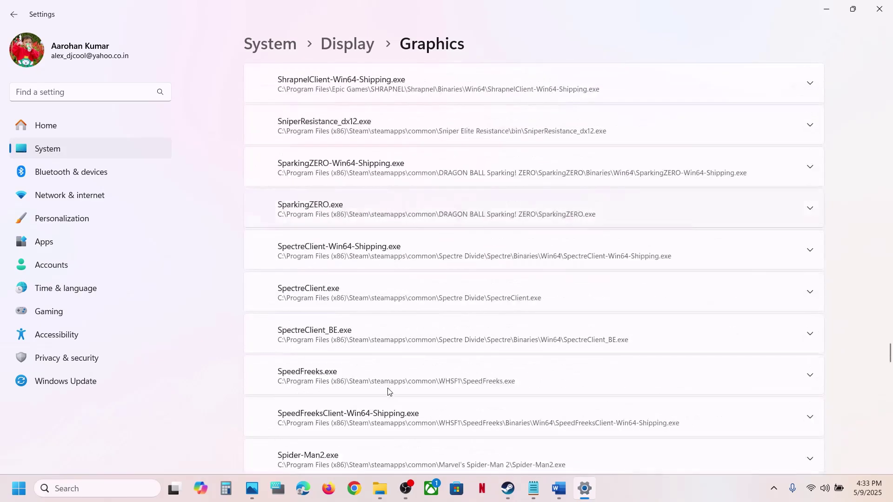
pyautogui.scroll(-10, 389, 392)
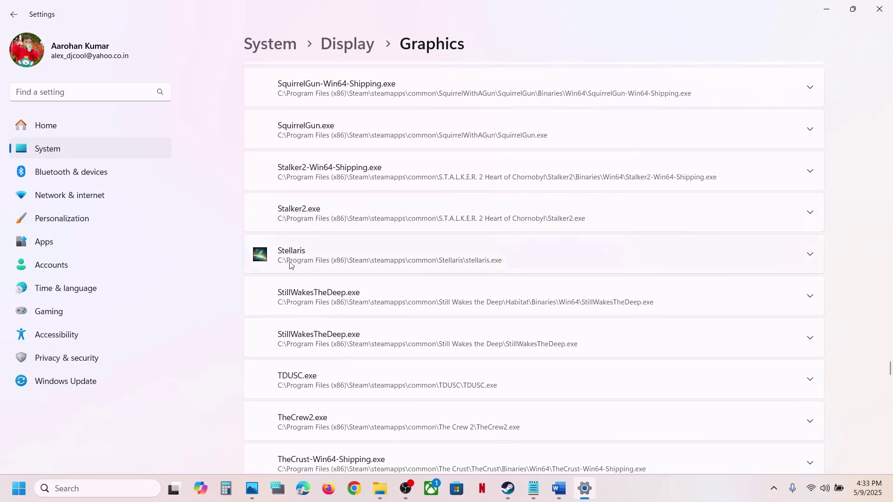
pyautogui.click(325, 260)
pyautogui.scroll(2, 567, 292)
pyautogui.scroll(-3, 502, 355)
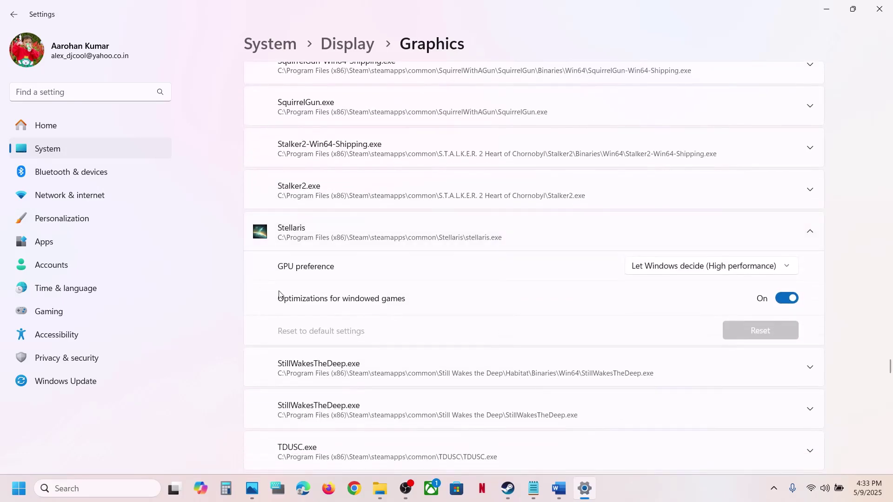
pyautogui.click(679, 266)
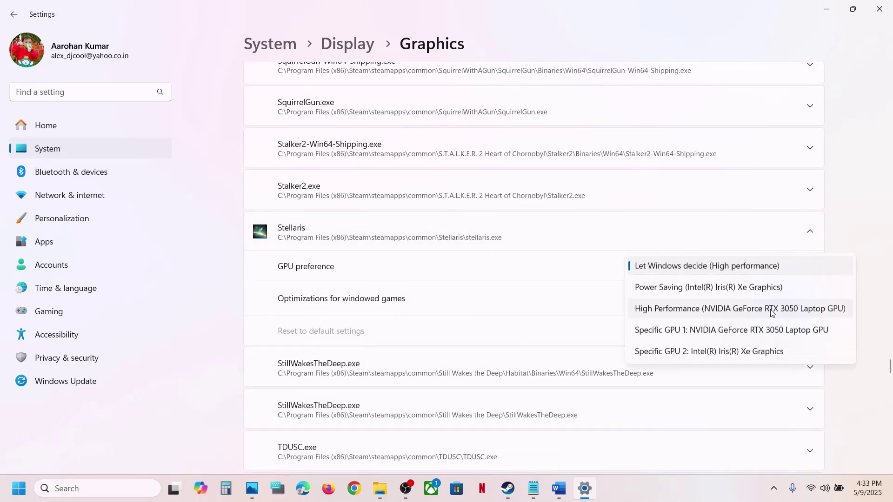
pyautogui.click(714, 311)
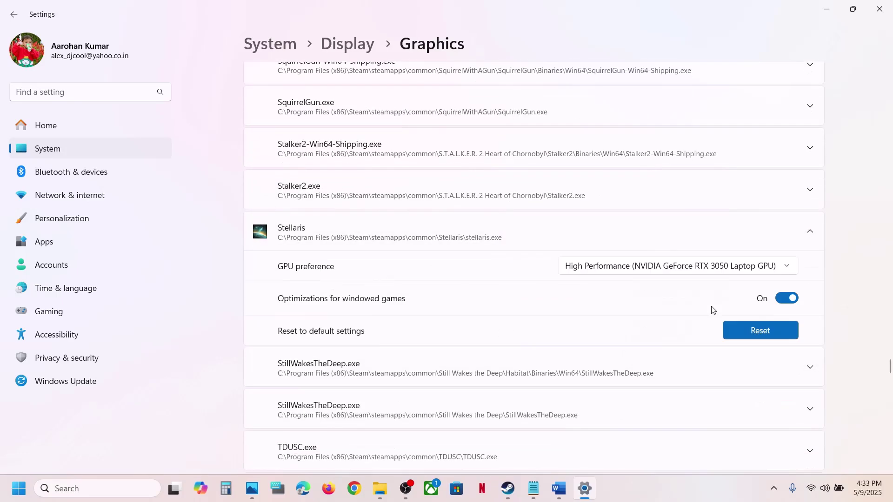
pyautogui.click(879, 9)
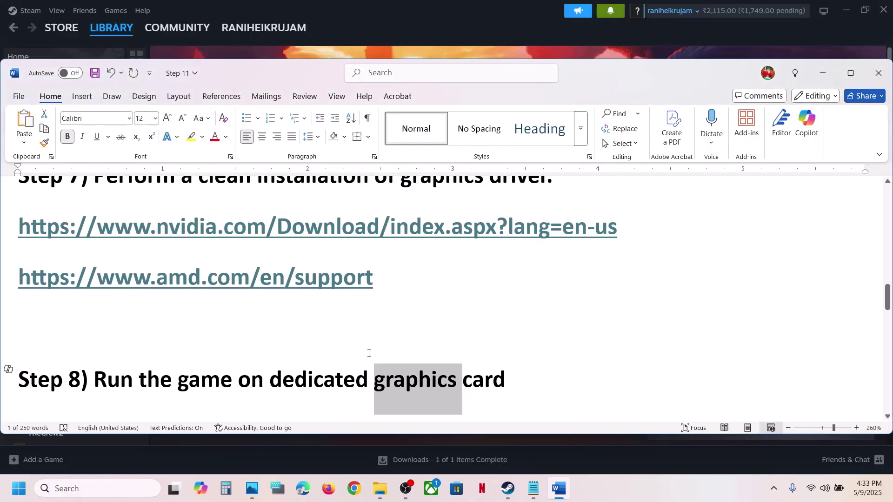
# Copy Step 9's Visual C++ redistributable link from the guide and load it in Chrome
pyautogui.scroll(-3, 368, 353)
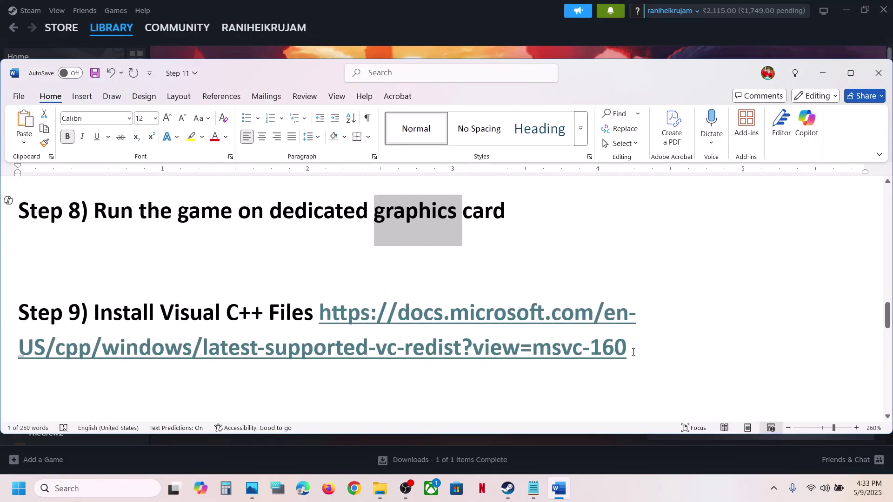
pyautogui.moveTo(628, 354); pyautogui.dragTo(317, 313)
pyautogui.hotkey('ctrl', 'c')
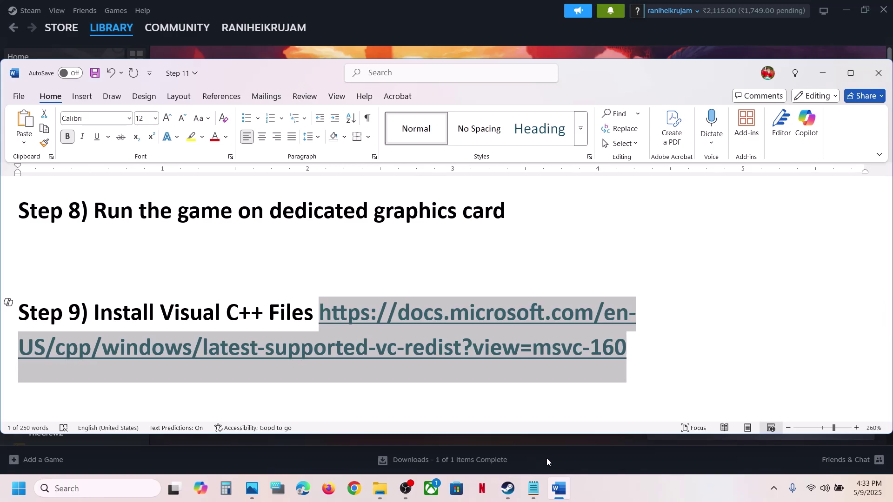
pyautogui.click(559, 488)
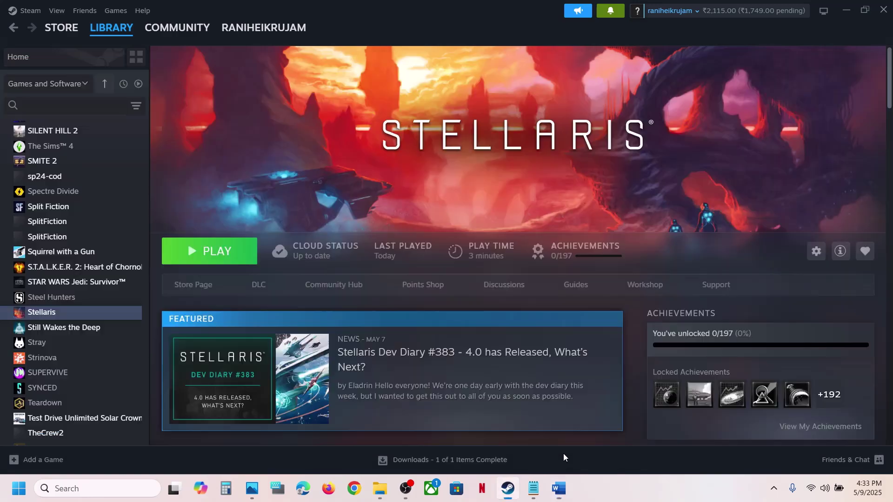
pyautogui.click(354, 489)
pyautogui.hotkey('ctrl', 'v')
pyautogui.press('Return')
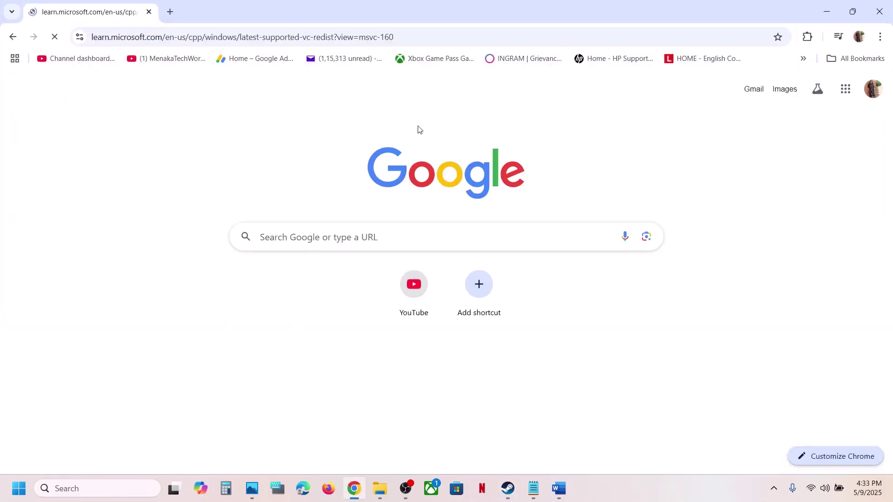
# Scroll to the Latest Visual C++ Redistributable table and highlight the X86 row
pyautogui.scroll(-10, 250, 158)
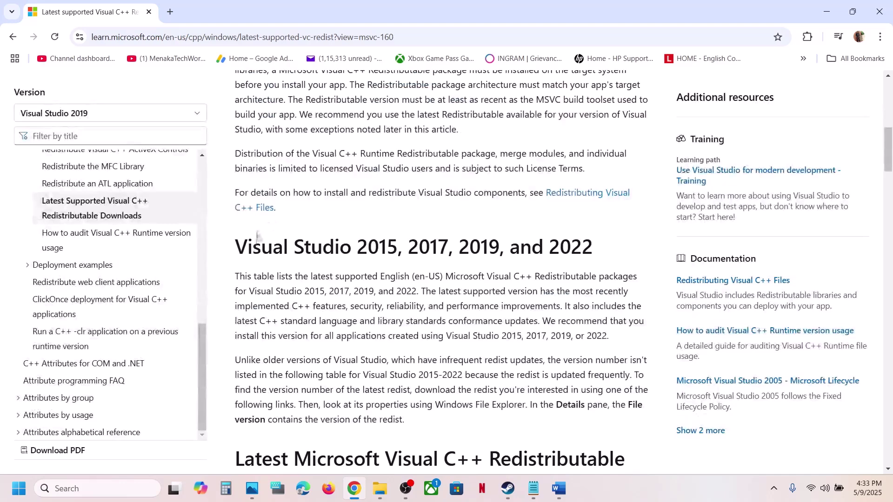
pyautogui.scroll(-8, 537, 257)
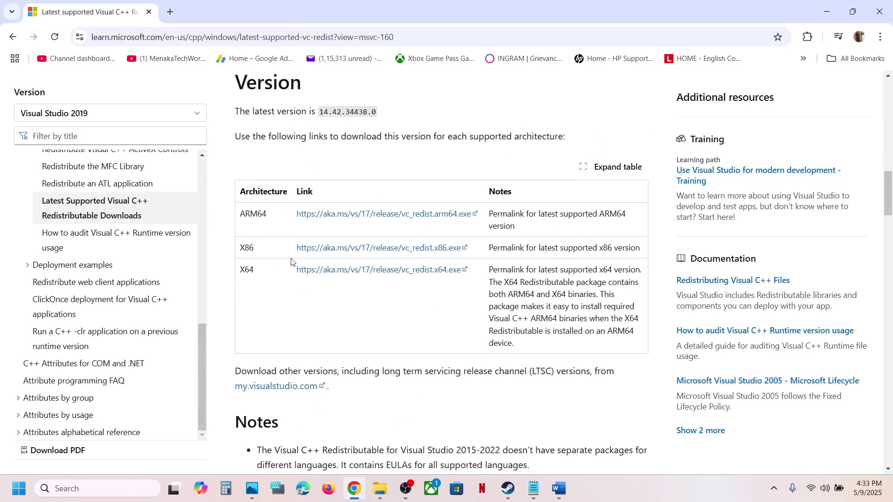
pyautogui.doubleClick(247, 247)
pyautogui.moveTo(256, 271); pyautogui.dragTo(670, 495)
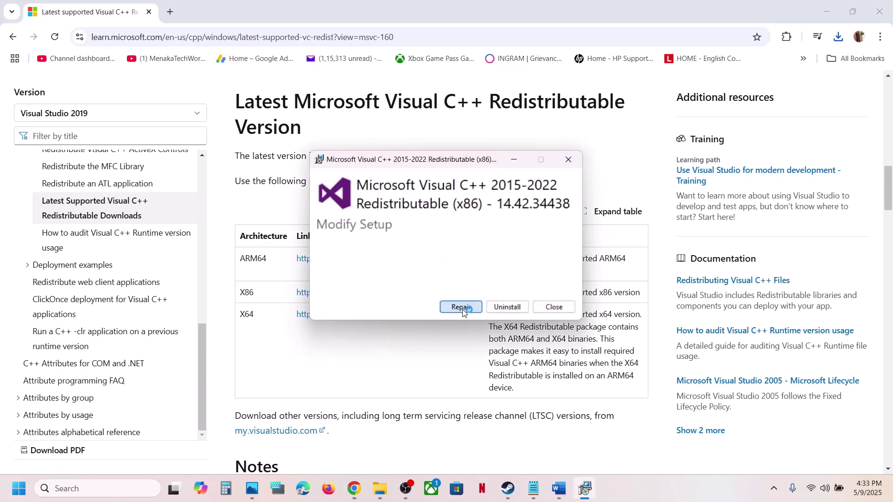
pyautogui.click(462, 309)
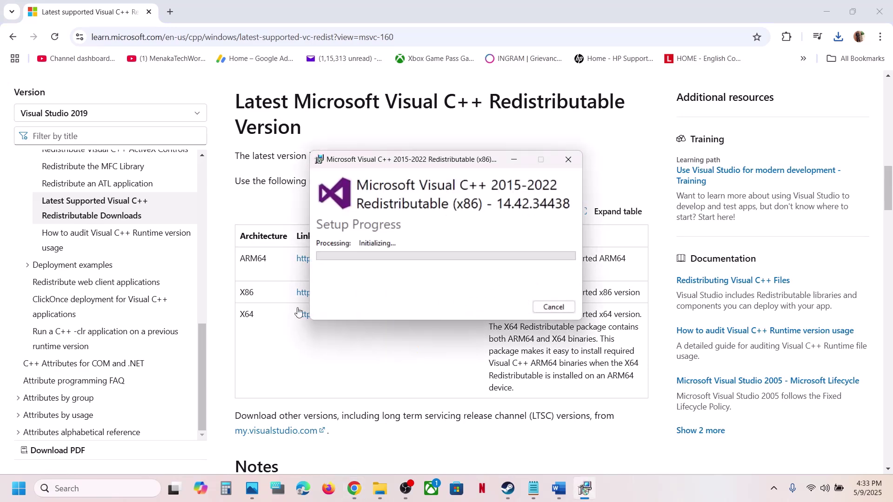
pyautogui.doubleClick(248, 313)
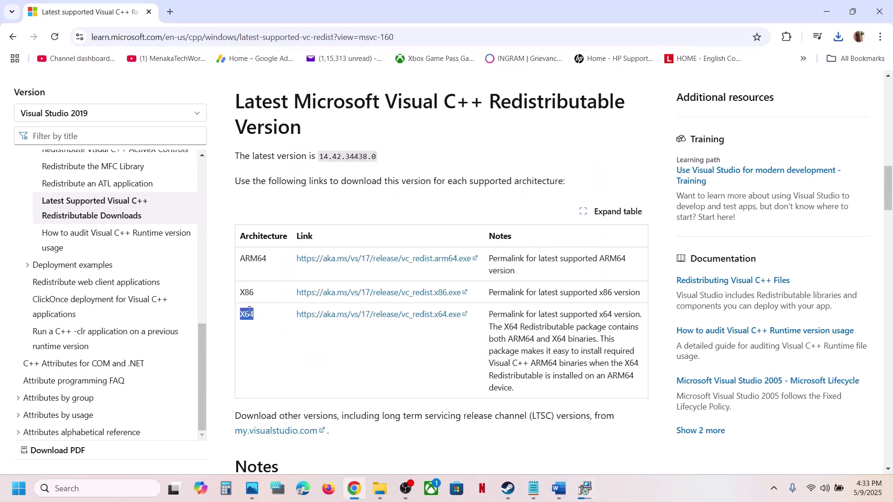
pyautogui.click(372, 314)
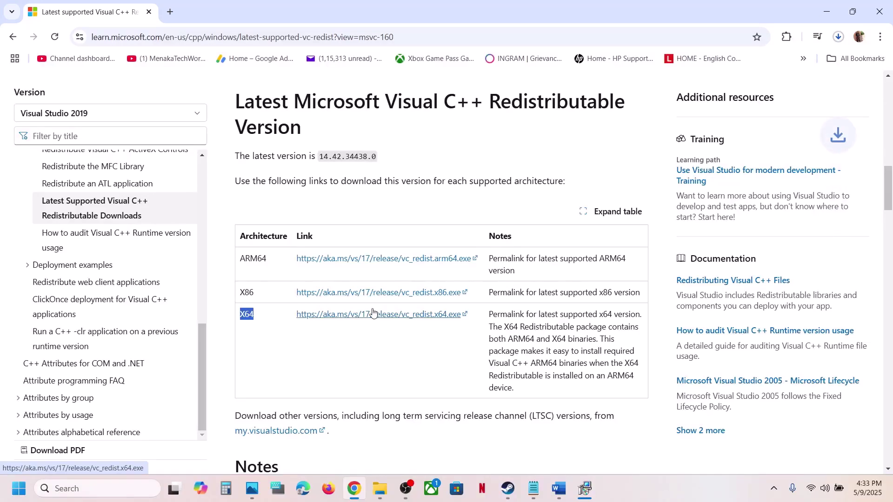
pyautogui.click(840, 41)
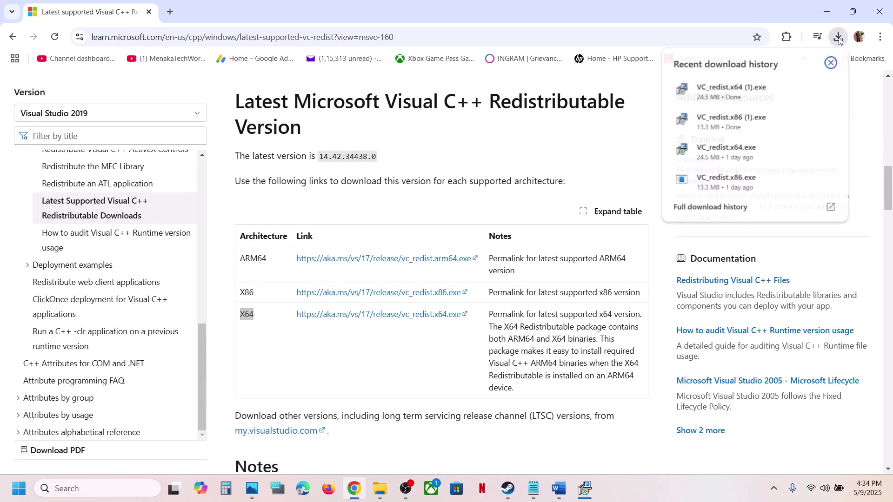
pyautogui.click(744, 88)
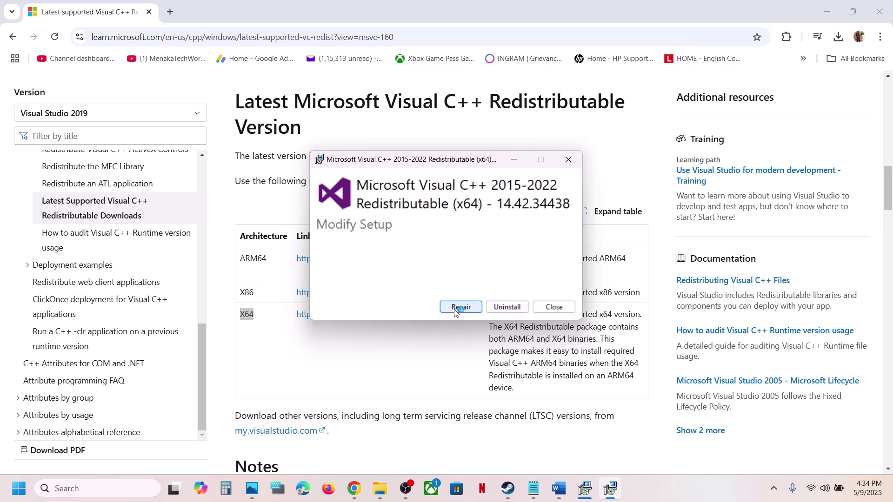
pyautogui.click(458, 307)
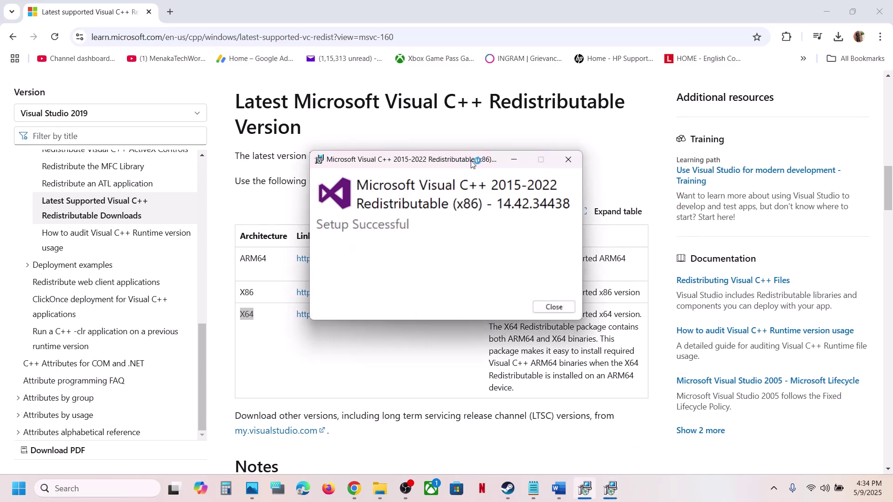
# Close both the x64 and x86 Setup Successful windows
pyautogui.moveTo(467, 156); pyautogui.dragTo(723, 162)
pyautogui.click(507, 251)
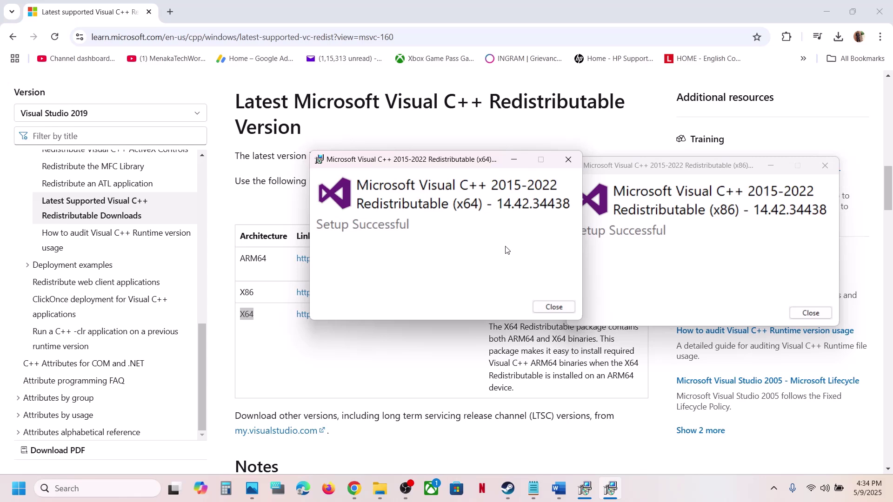
pyautogui.click(550, 307)
pyautogui.click(811, 313)
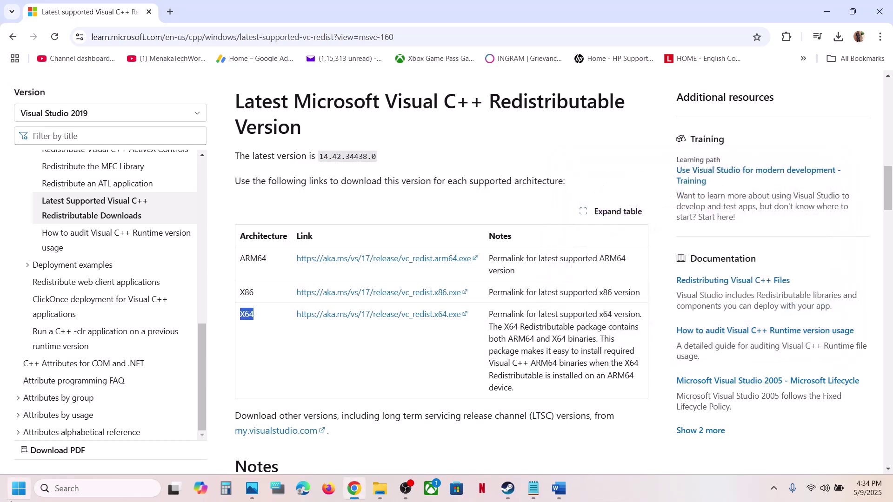
# Return to the Word guide and scroll to the virtual memory sizing instructions
pyautogui.click(18, 488)
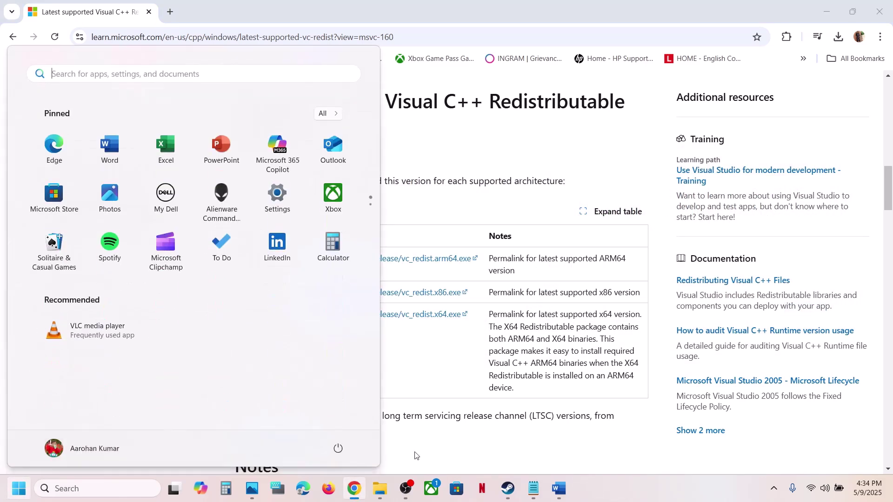
pyautogui.click(339, 449)
pyautogui.click(339, 449)
pyautogui.click(518, 438)
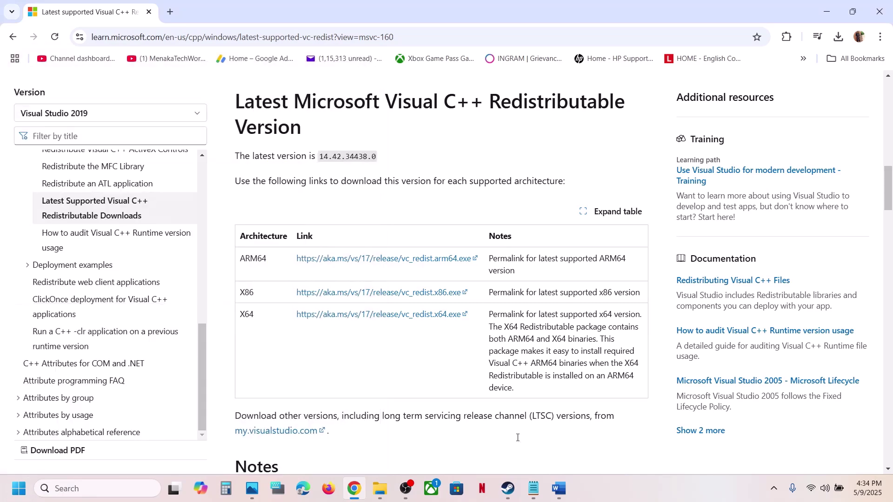
pyautogui.click(508, 488)
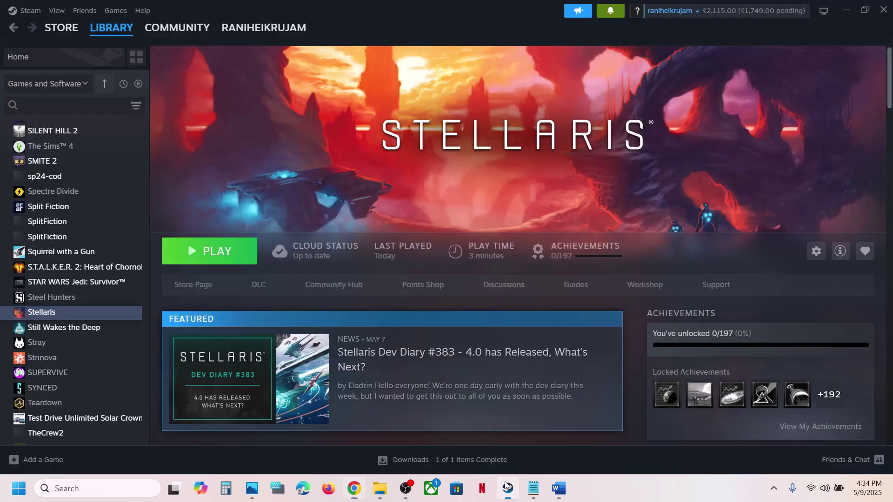
pyautogui.click(559, 491)
pyautogui.scroll(-5, 599, 417)
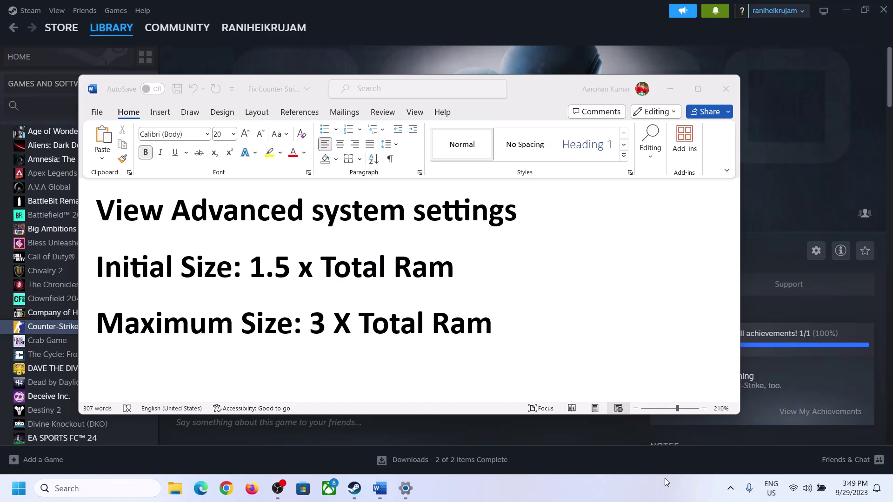
# Search 'View advanced system settings' copied from Word, then open its Performance settings
pyautogui.click(108, 215)
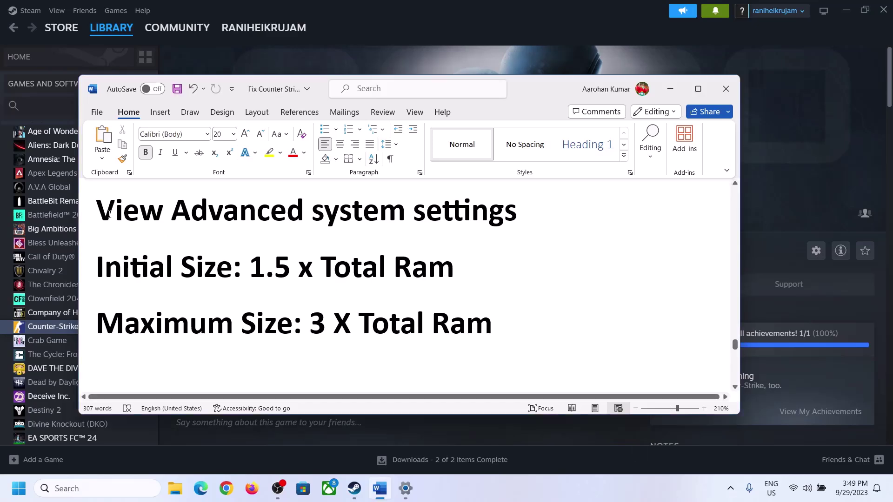
pyautogui.moveTo(106, 215); pyautogui.dragTo(496, 220)
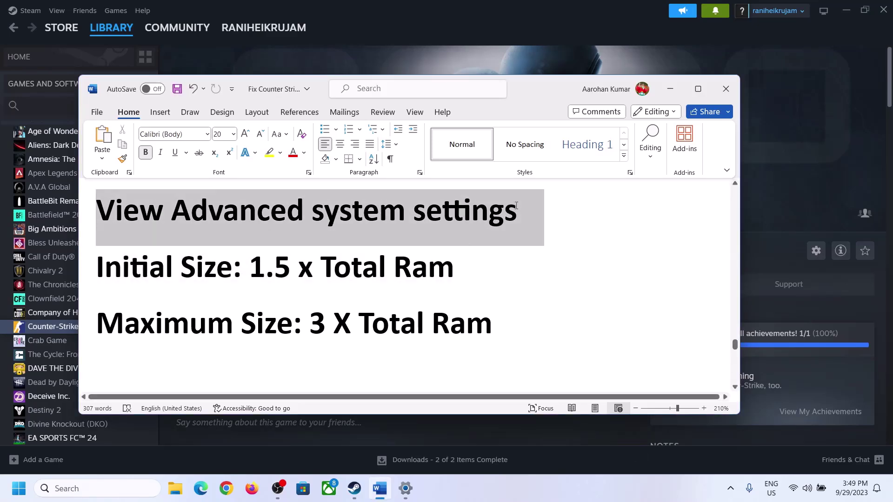
pyautogui.hotkey('ctrl', 'c')
pyautogui.click(102, 488)
pyautogui.hotkey('ctrl', 'v')
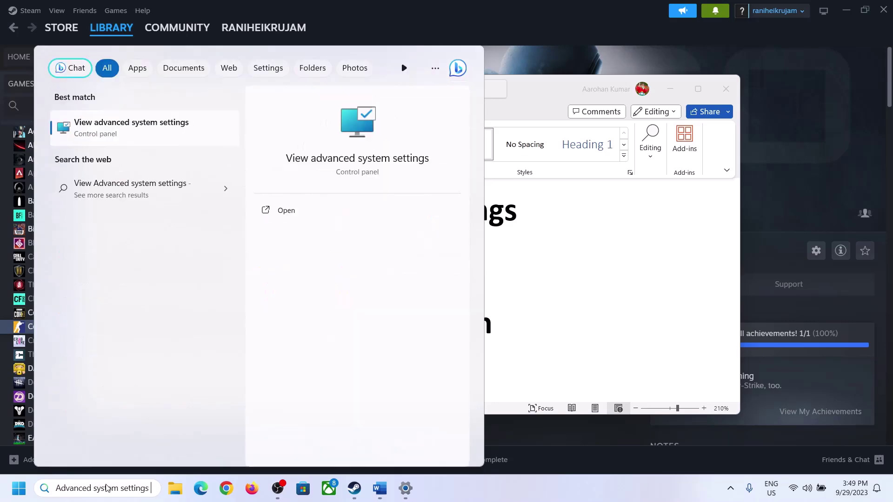
pyautogui.click(125, 136)
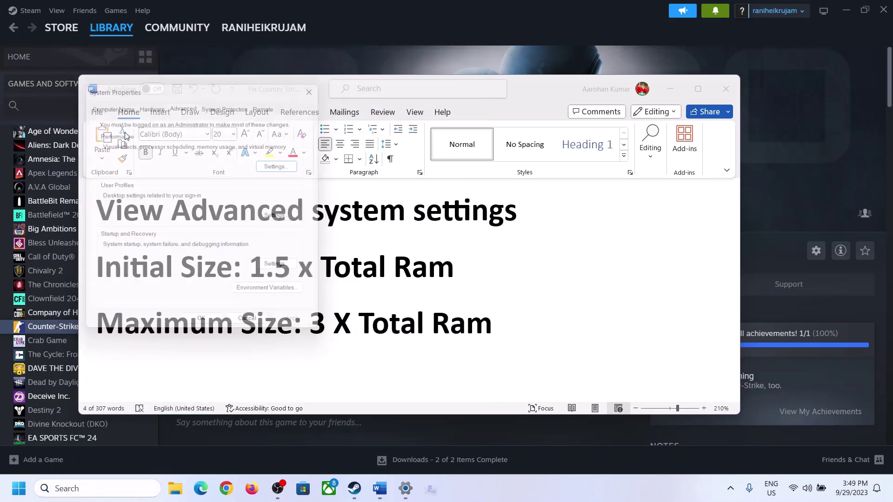
pyautogui.moveTo(185, 90); pyautogui.dragTo(391, 157)
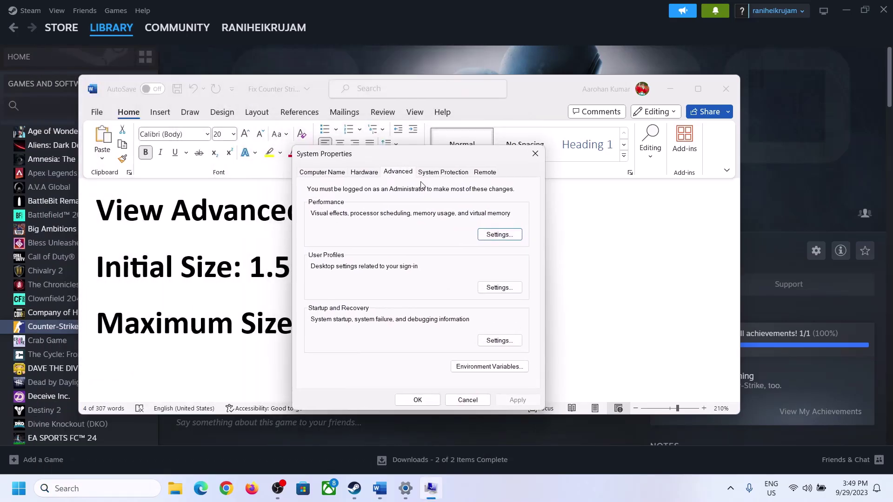
pyautogui.click(501, 236)
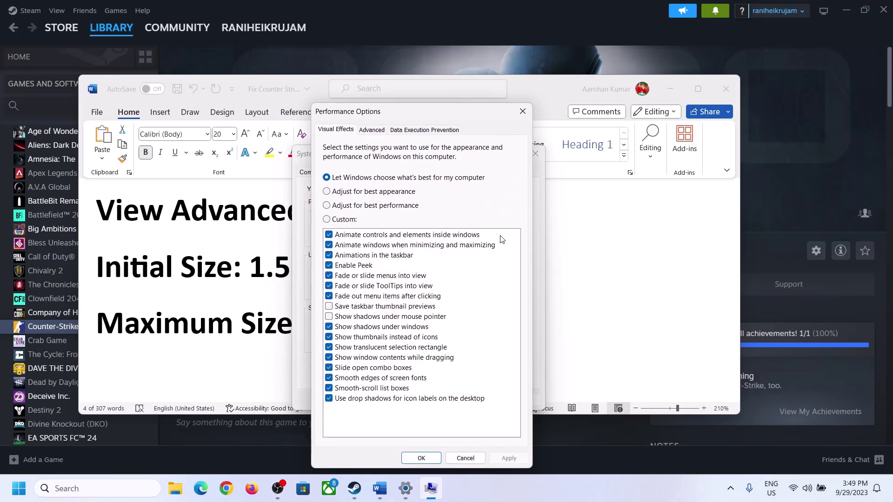
# In Virtual Memory, turn off automatic paging file management and choose Custom size for C:
pyautogui.click(372, 130)
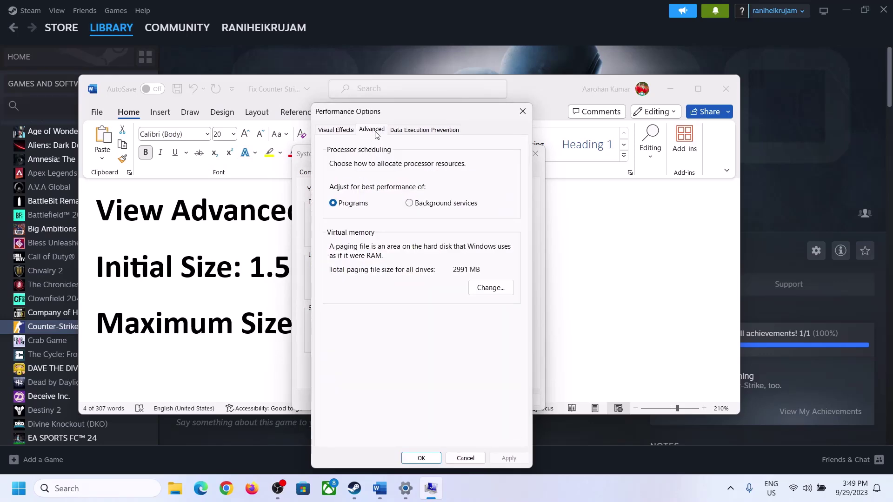
pyautogui.click(495, 288)
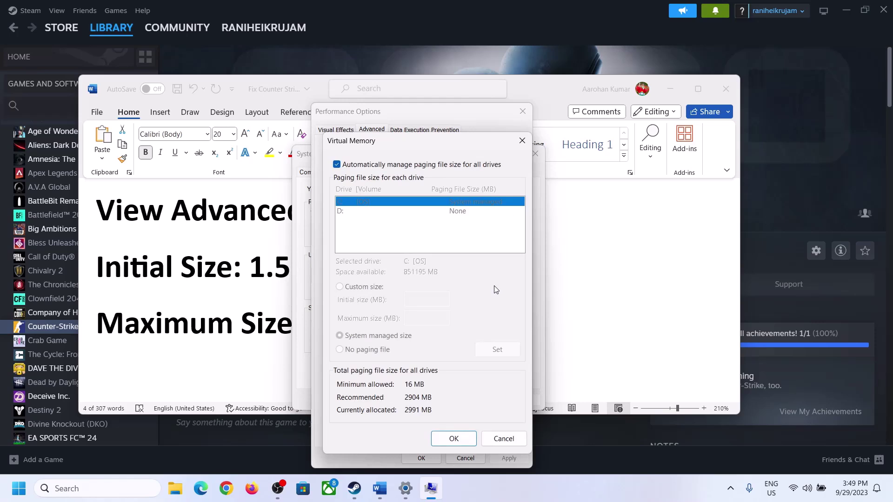
pyautogui.click(337, 164)
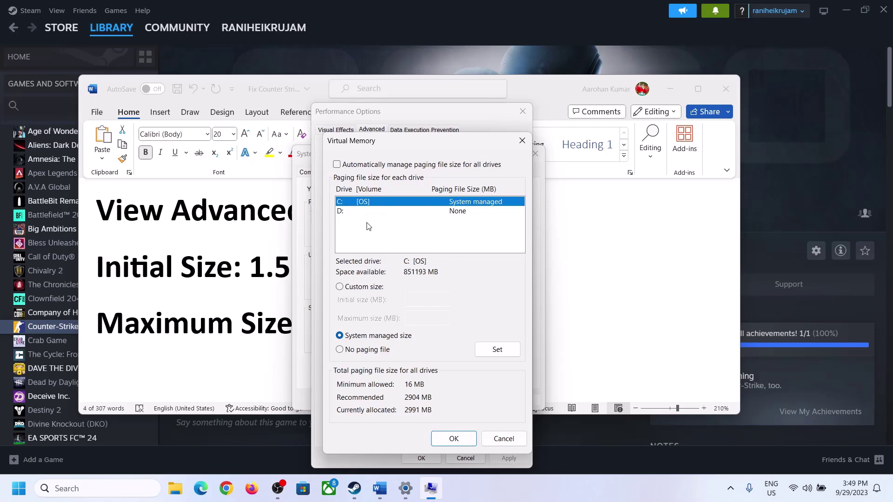
pyautogui.click(341, 287)
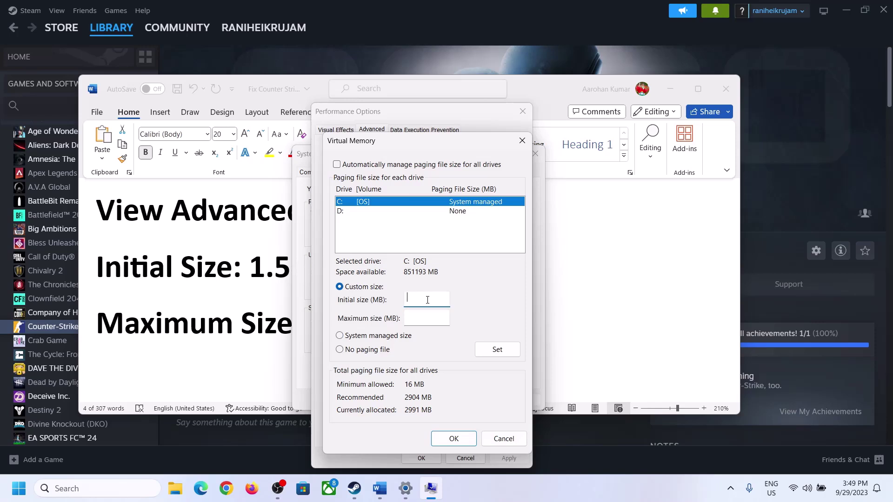